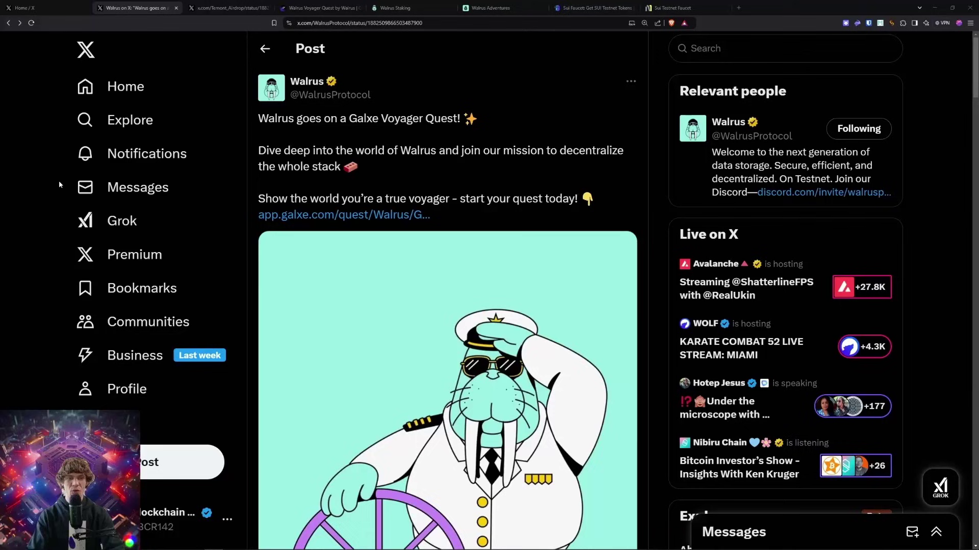
Compare the Walrus announcement post with the Walrus Voyager Quest page, then bring up Discord.
click(320, 7)
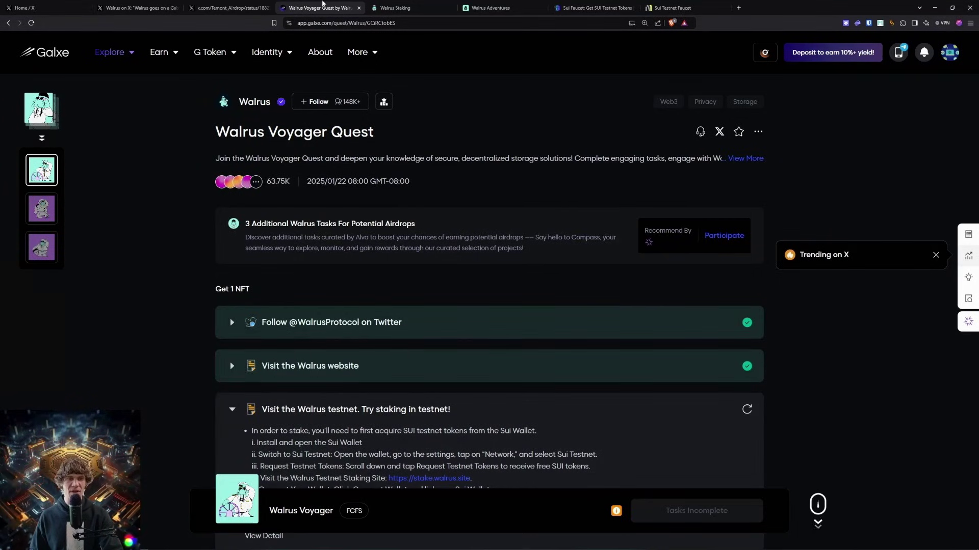
click(146, 7)
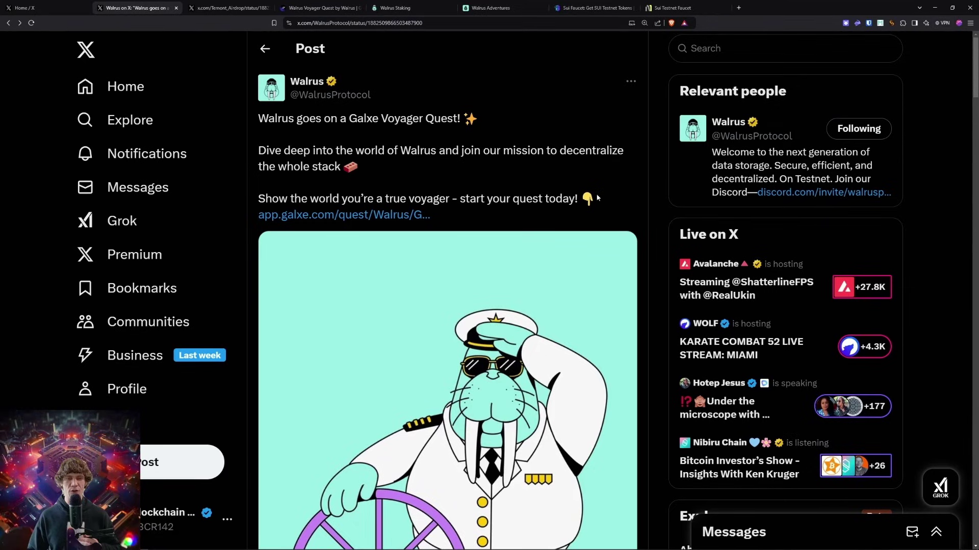
scroll(661, 158, down, 8)
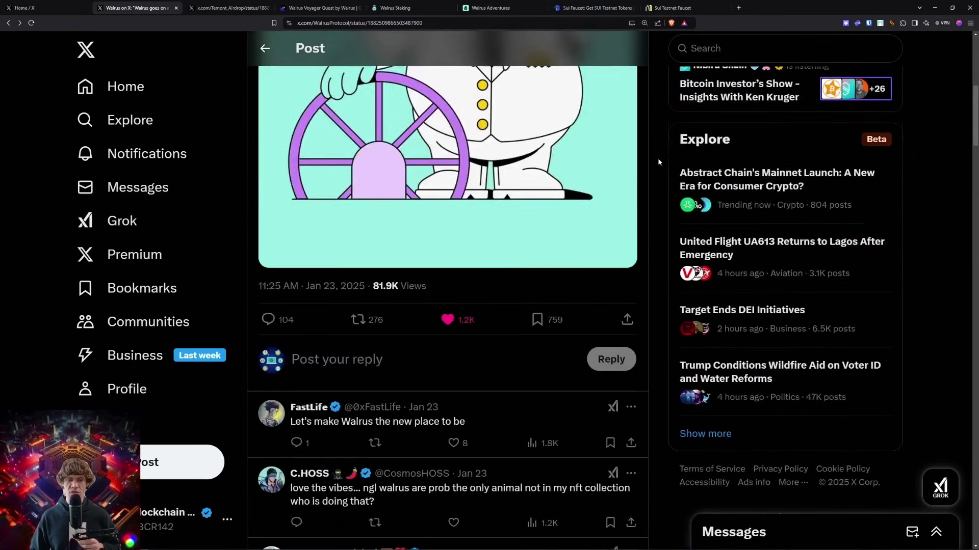
scroll(657, 157, up, 8)
key(ctrl+Tab)
key(ctrl+Tab)
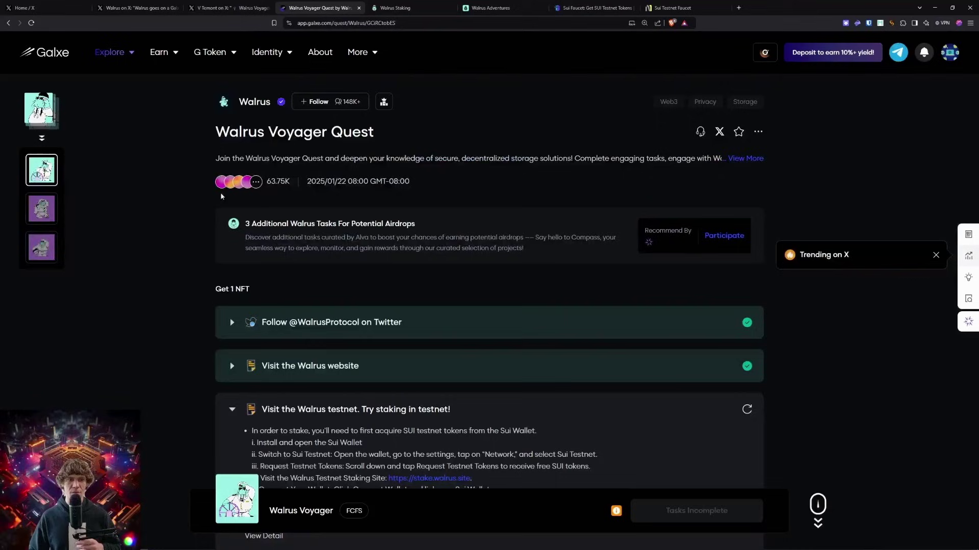
mouse_move(236, 502)
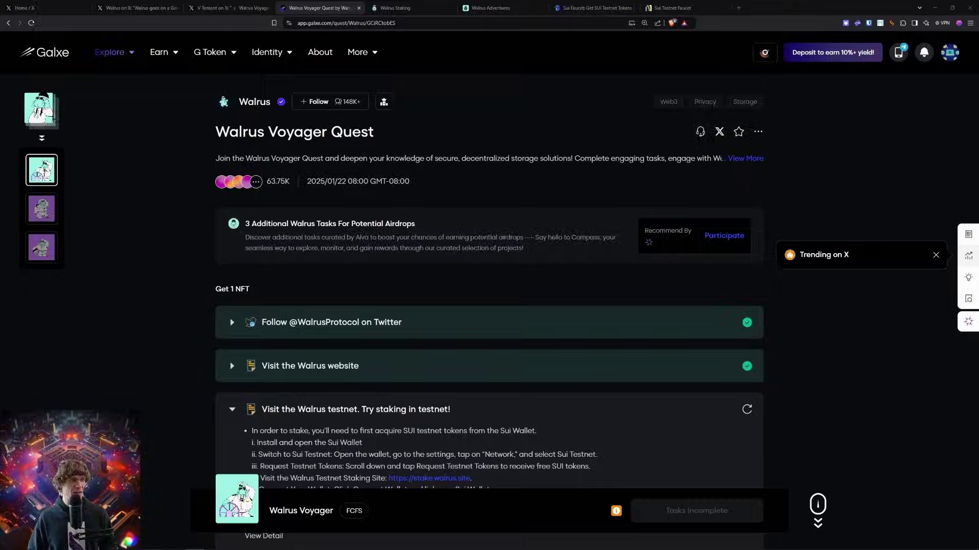
key(alt+Tab)
Move the Discord window, browse #welcome and its found-server question, read #rules-guidelines, then leave Discord.
drag(216, 93, 499, 57)
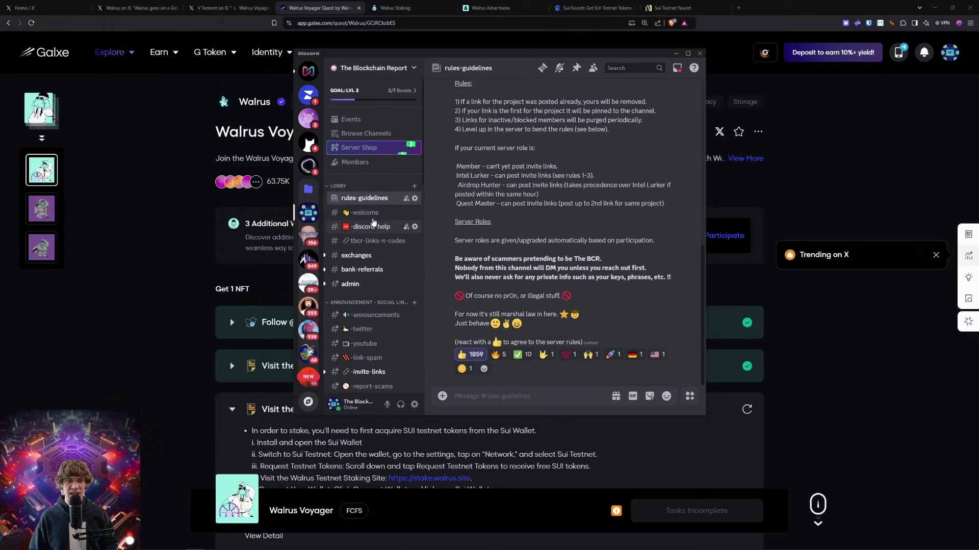
click(365, 212)
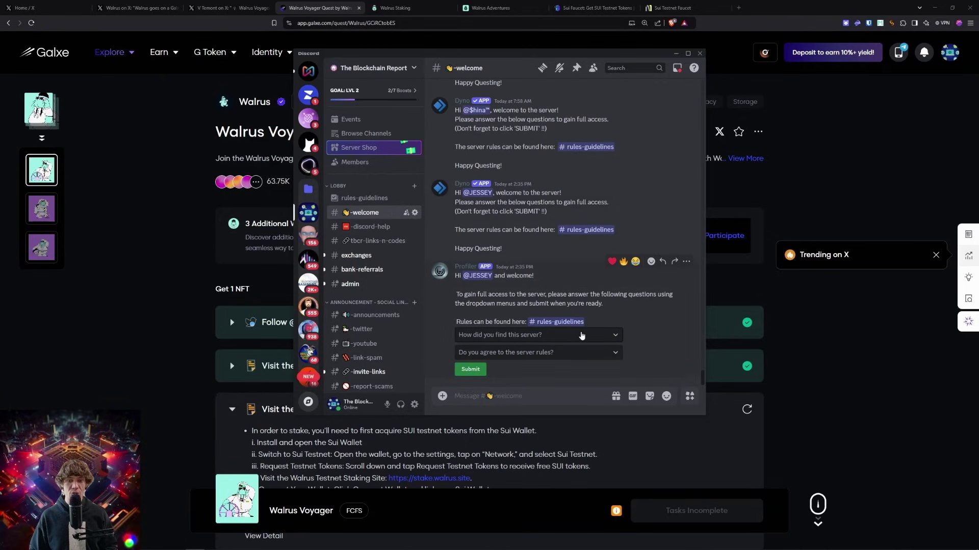
click(587, 338)
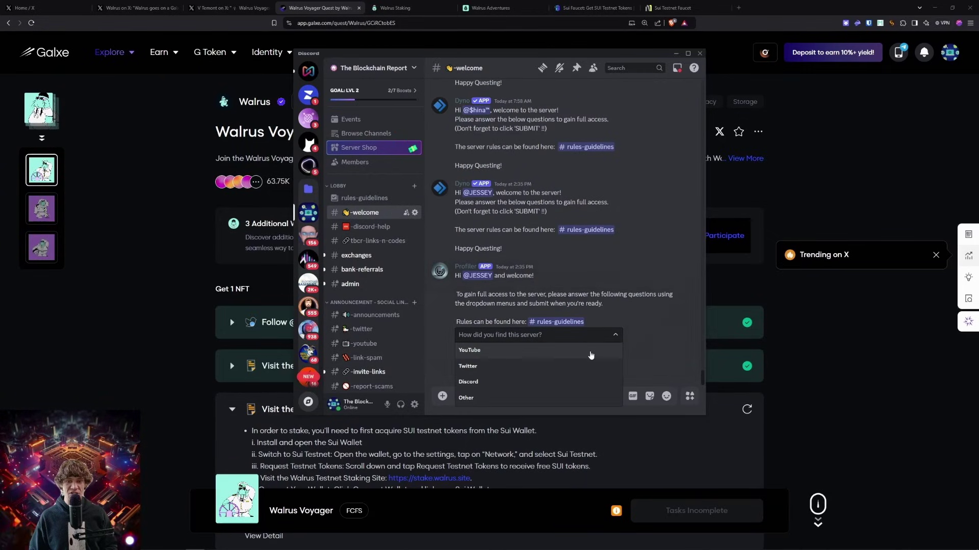
click(598, 335)
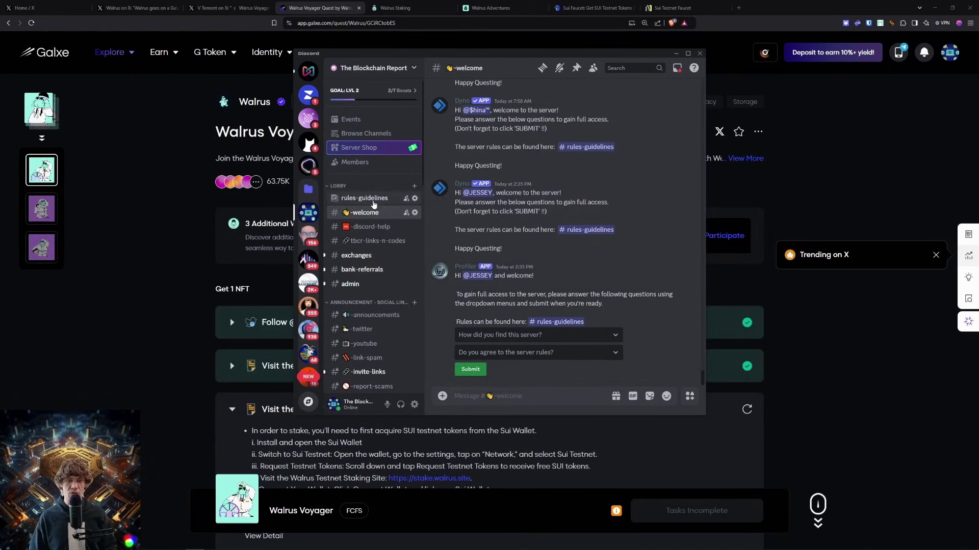
click(364, 198)
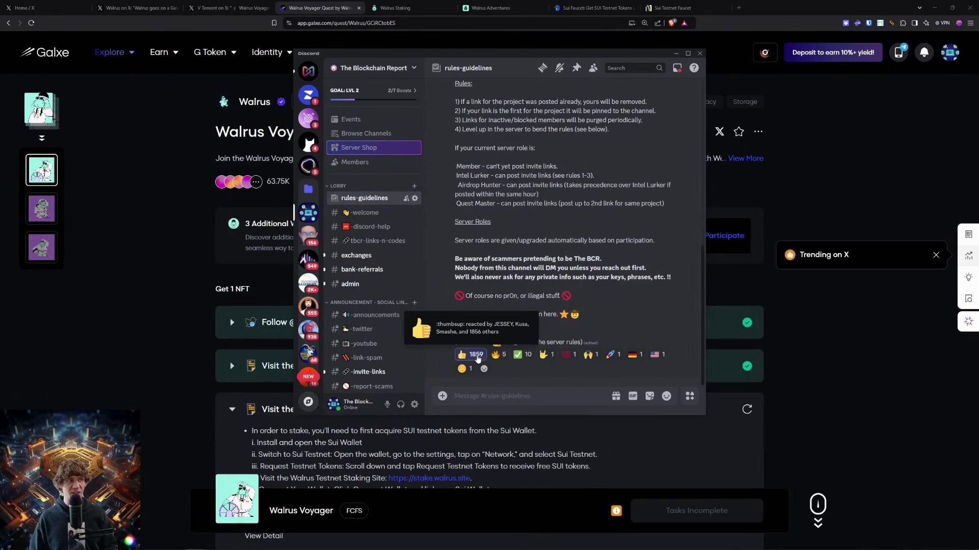
scroll(372, 258, down, 5)
scroll(373, 257, up, 5)
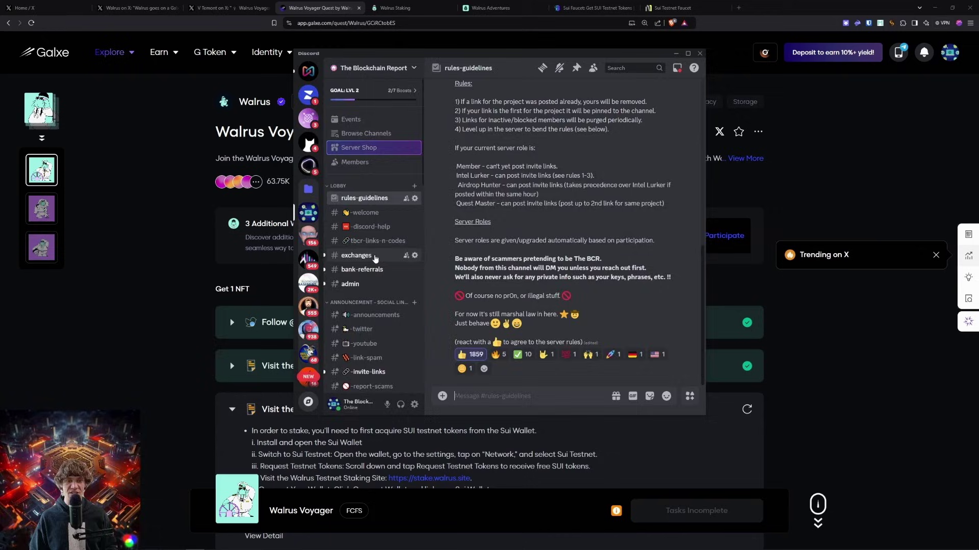
key(alt+Tab)
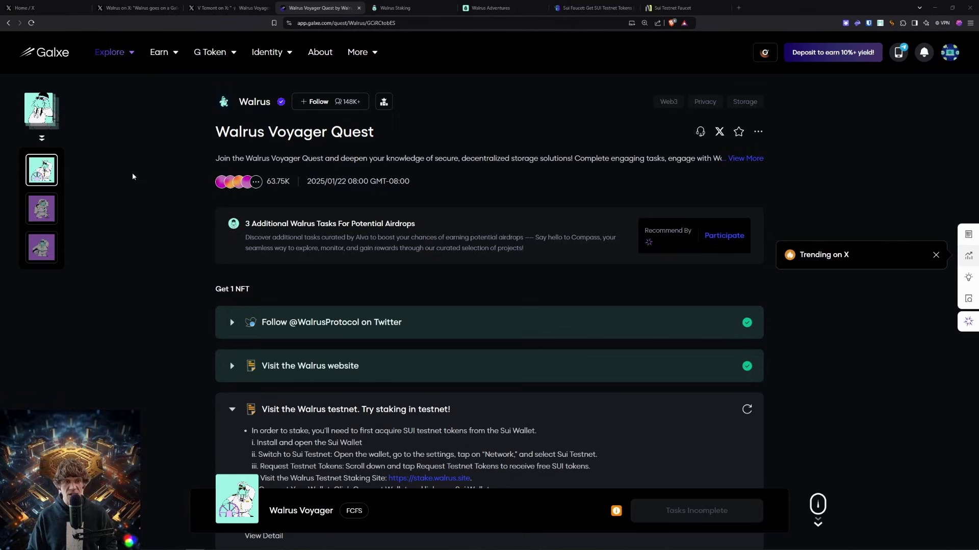
Complete the 'Read the Walrus Learn article' task through Continue to Access.
scroll(161, 233, down, 5)
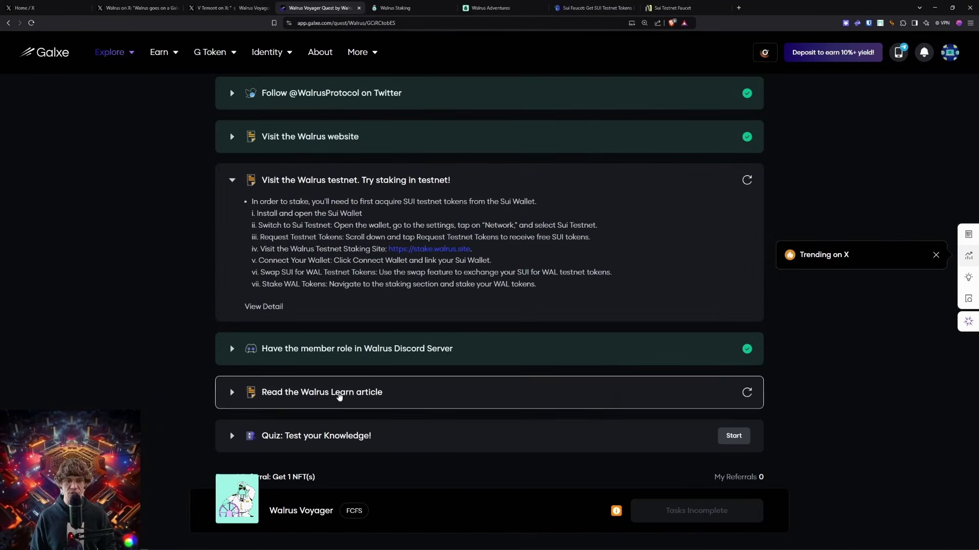
click(395, 392)
click(465, 398)
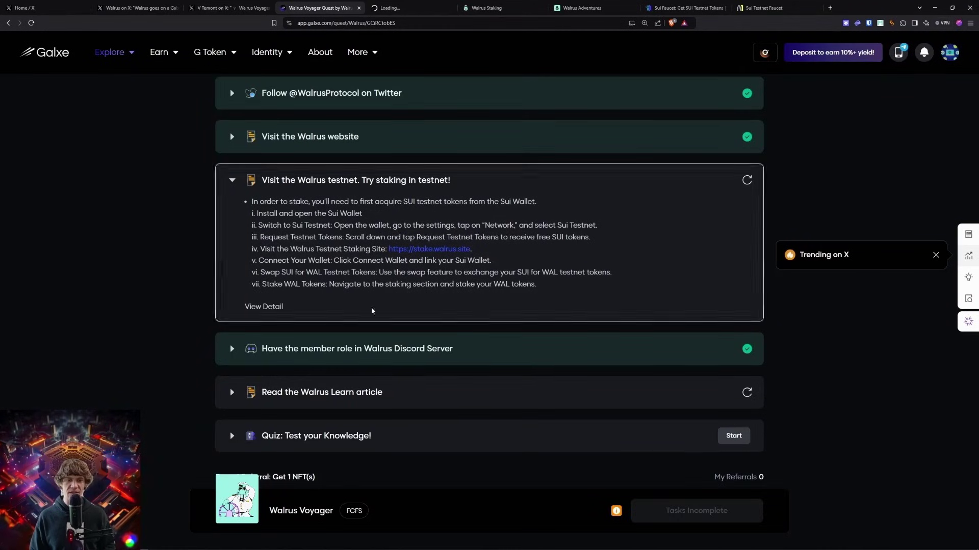
scroll(431, 361, down, 4)
Start the Walrus knowledge quiz and check the posted answers A, C, D, B.
click(365, 248)
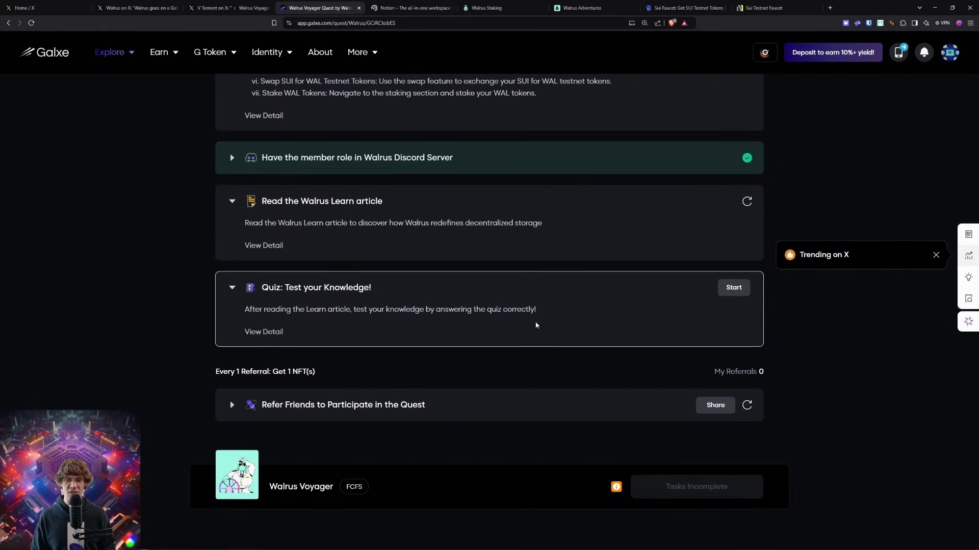
click(734, 283)
click(229, 5)
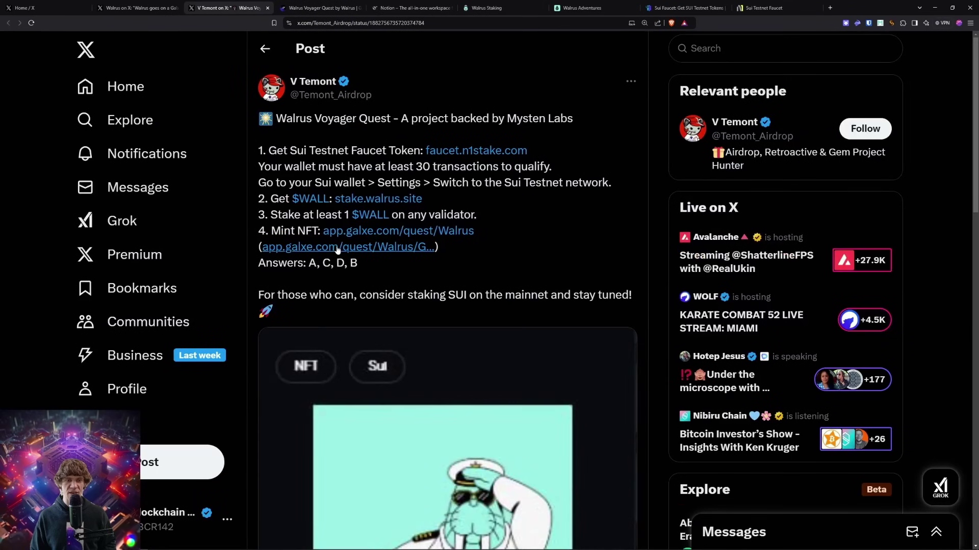
click(316, 8)
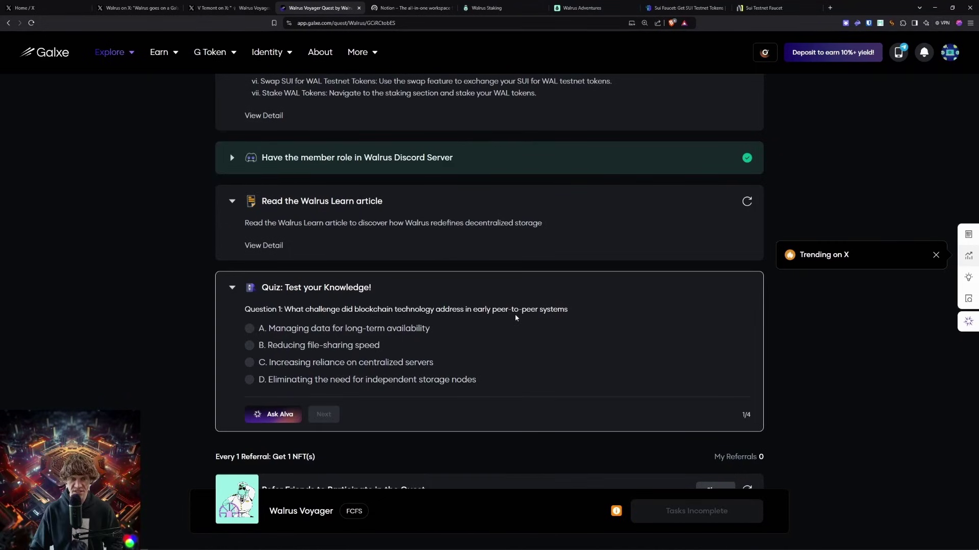
Answer the four quiz questions A, C, D, B and submit the quiz.
click(359, 331)
click(325, 414)
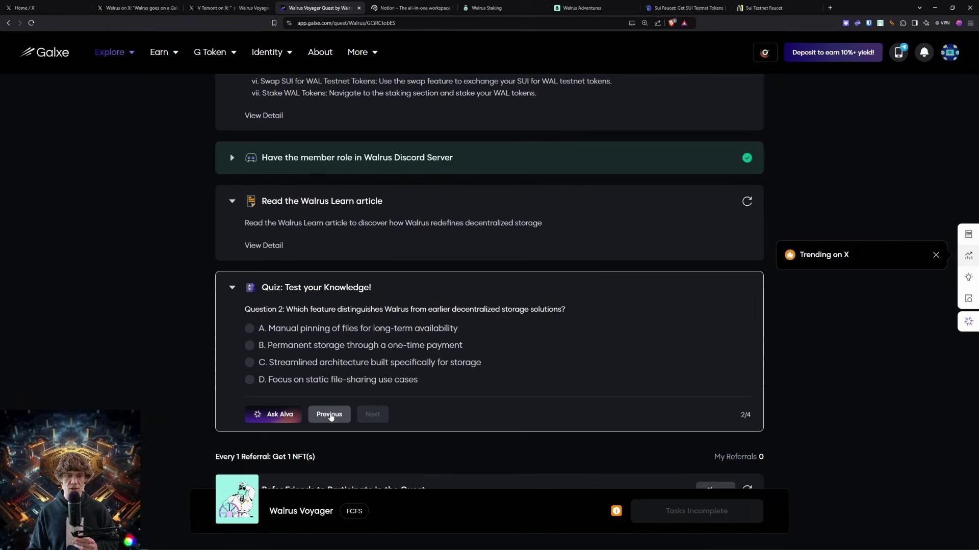
key(ctrl+shift+Tab)
key(ctrl+Tab)
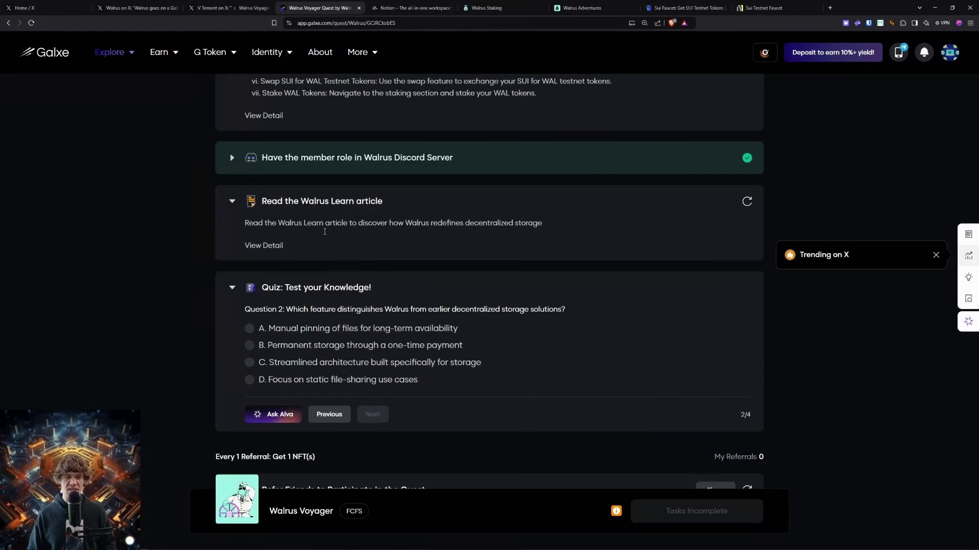
click(320, 365)
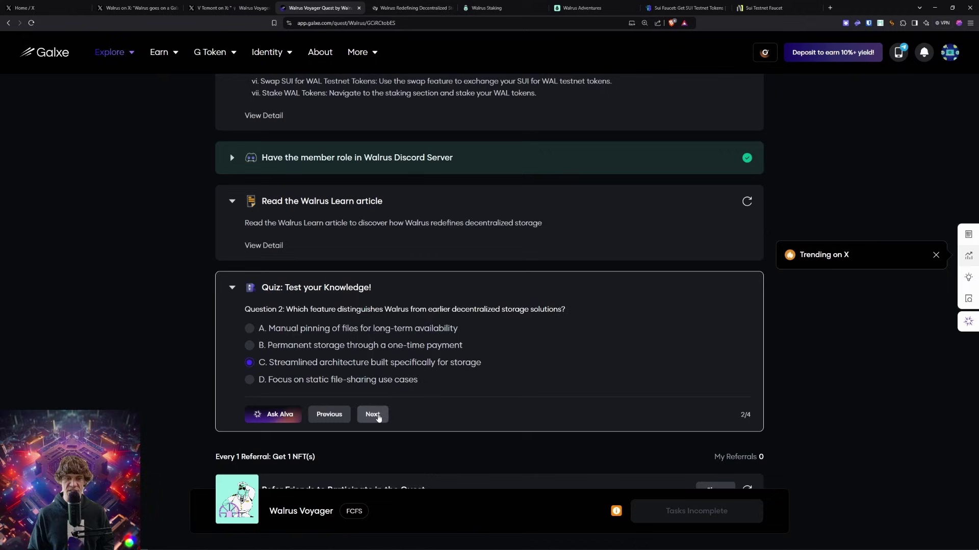
click(378, 413)
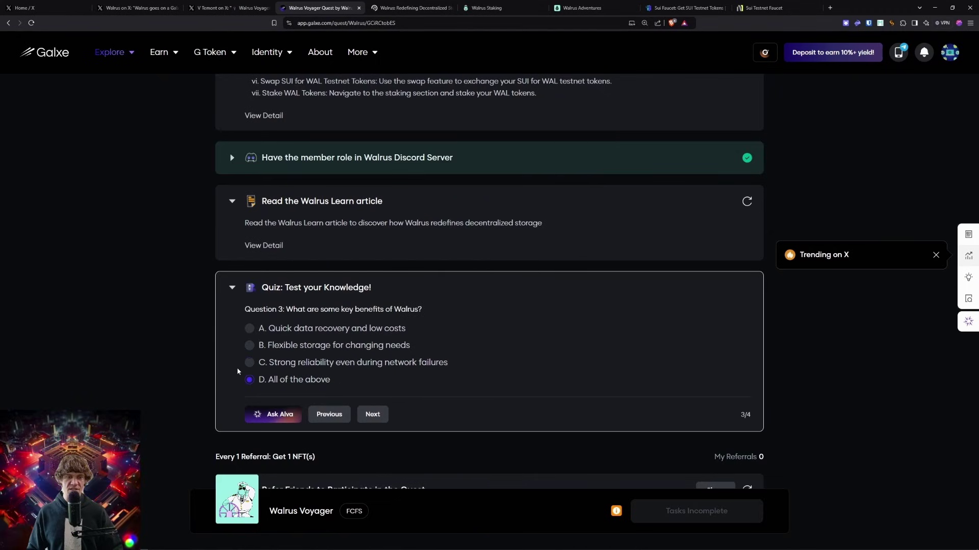
click(373, 414)
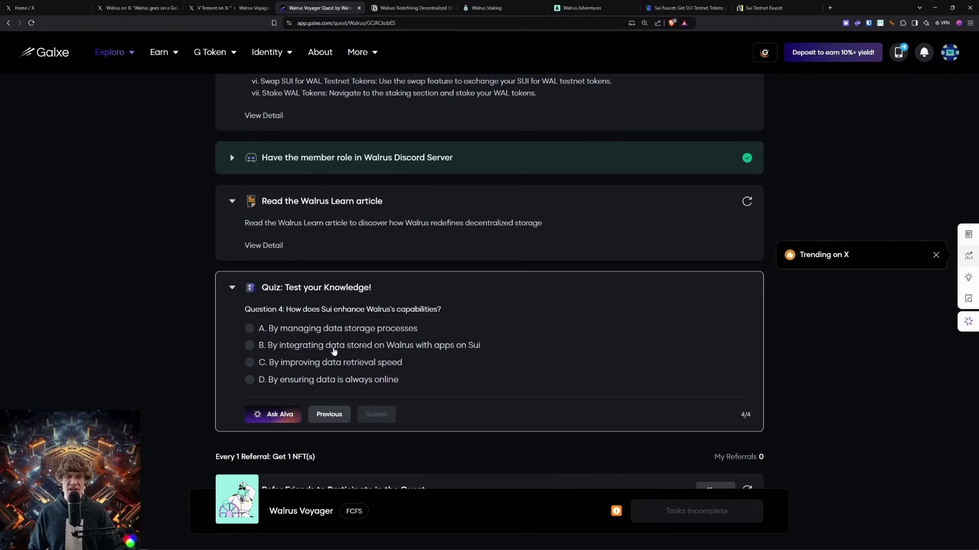
click(433, 349)
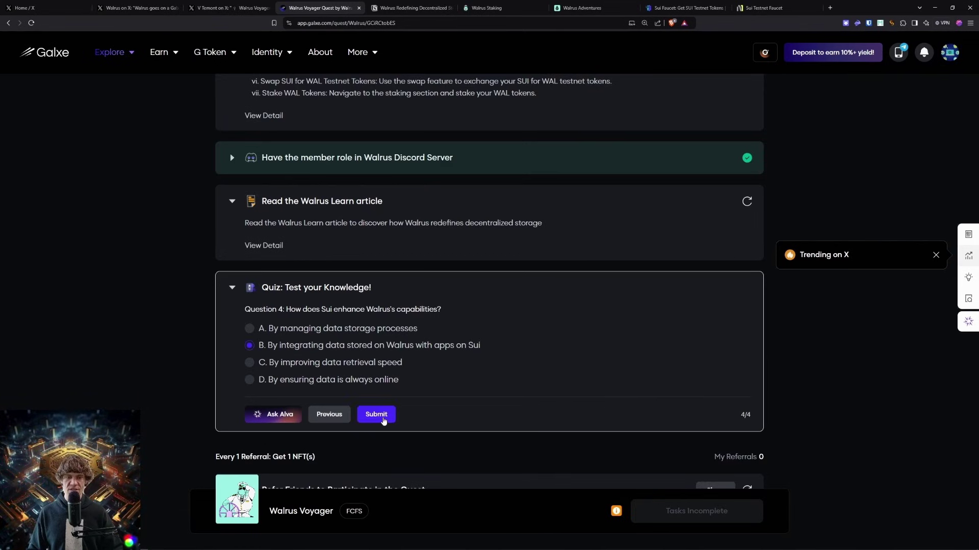
click(377, 415)
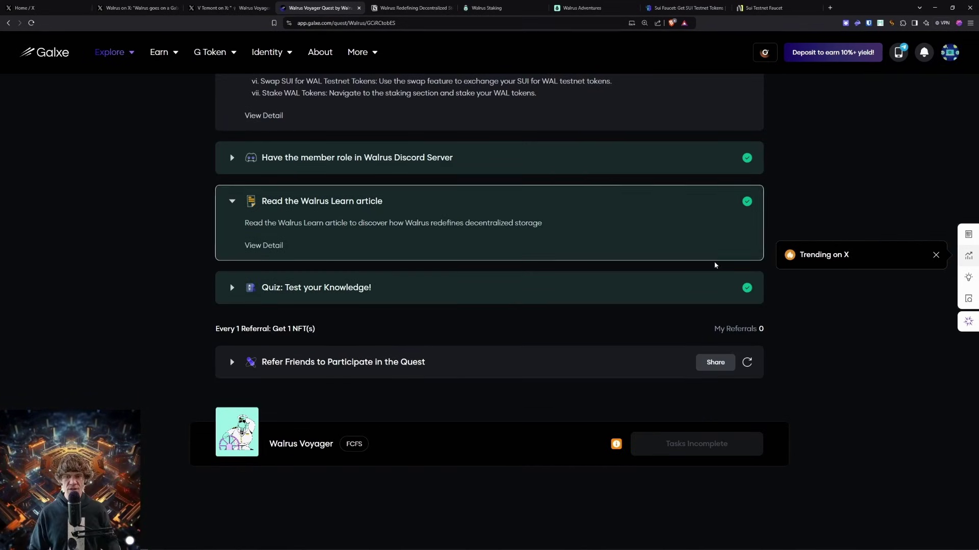
Review Nightly Wallet's network list, copy the wallet address, and go to the Sui Testnet Faucet page.
scroll(715, 262, up, 4)
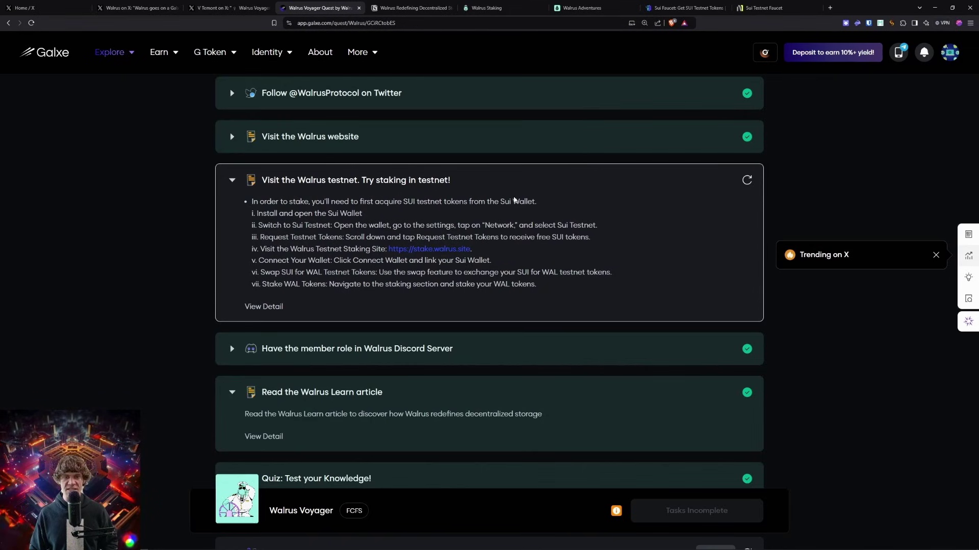
click(845, 23)
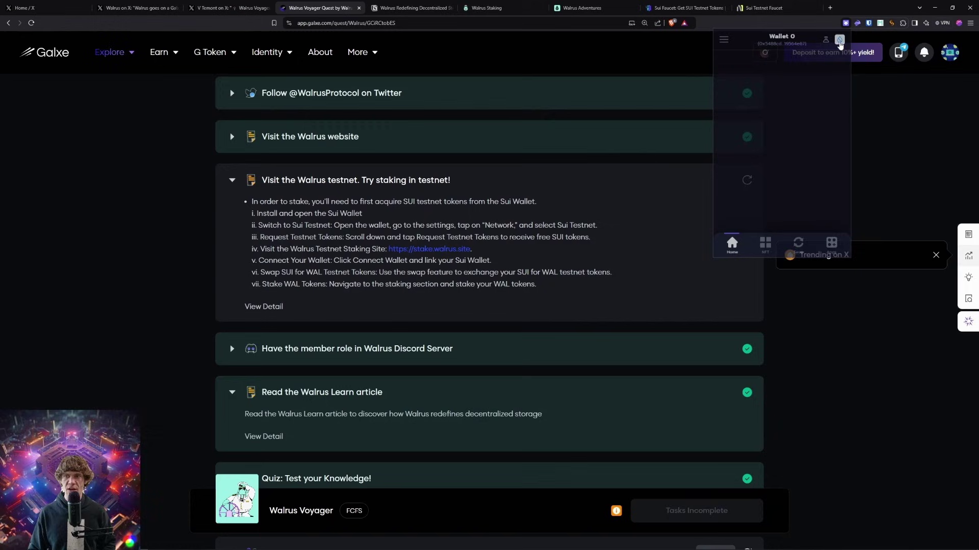
click(724, 42)
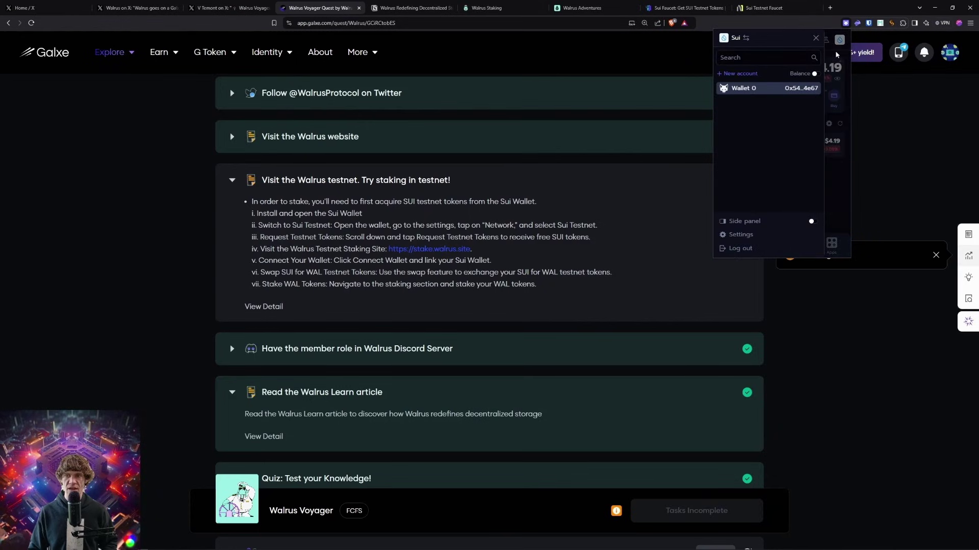
click(752, 232)
scroll(779, 184, down, 3)
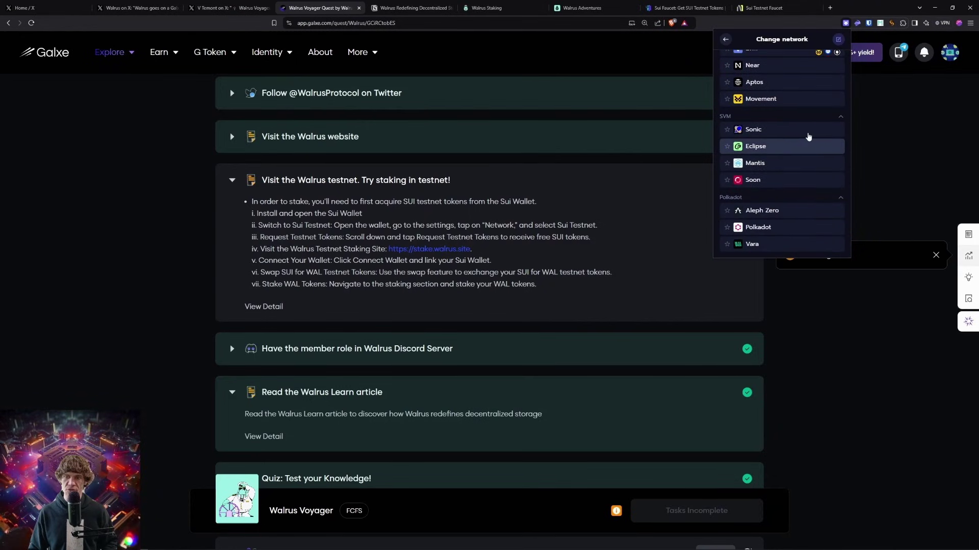
scroll(802, 153, up, 3)
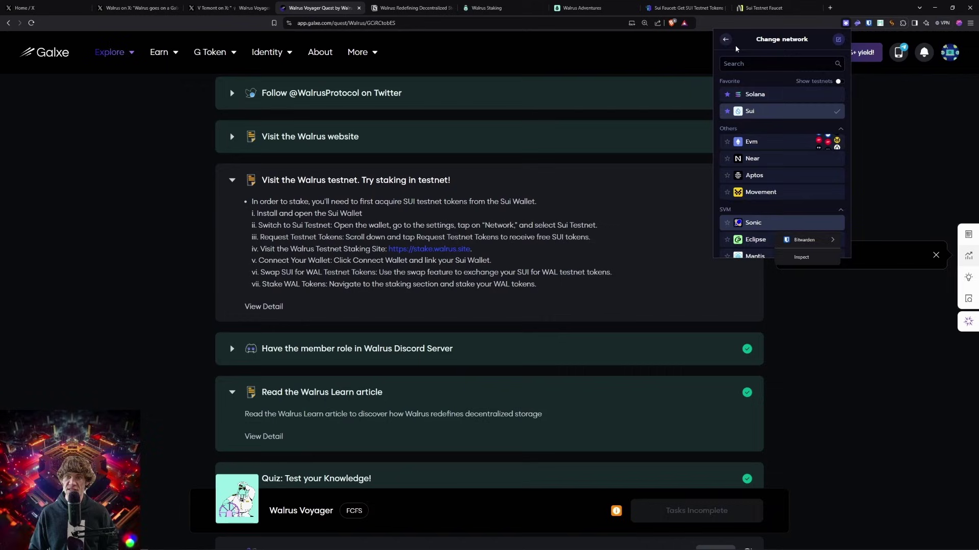
click(787, 111)
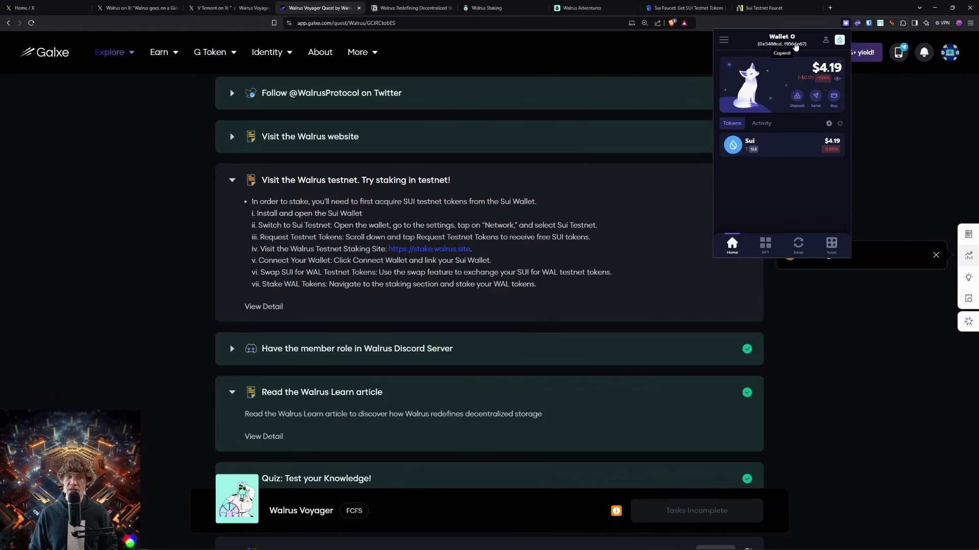
click(681, 6)
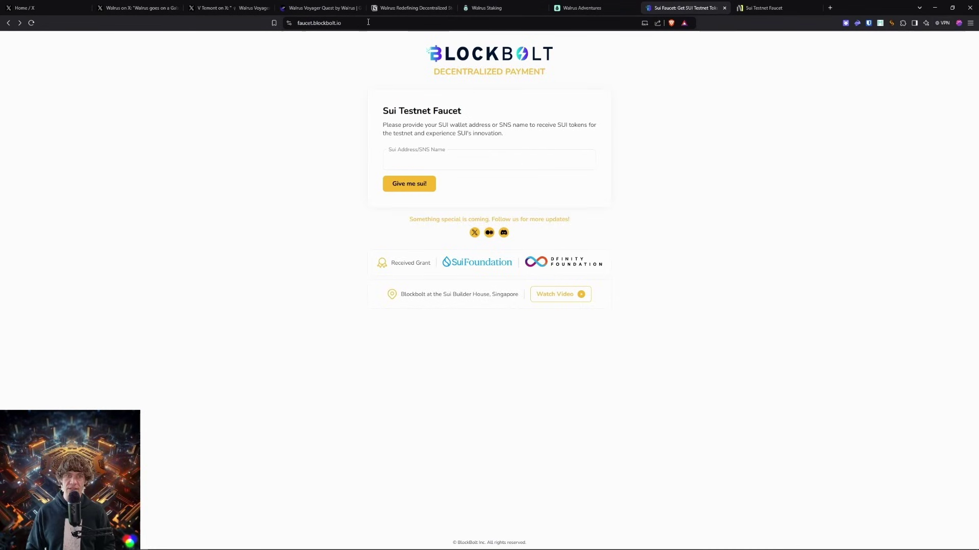
Try the address fields on both Sui faucet pages, then close the Sui Testnet Faucet page.
click(428, 158)
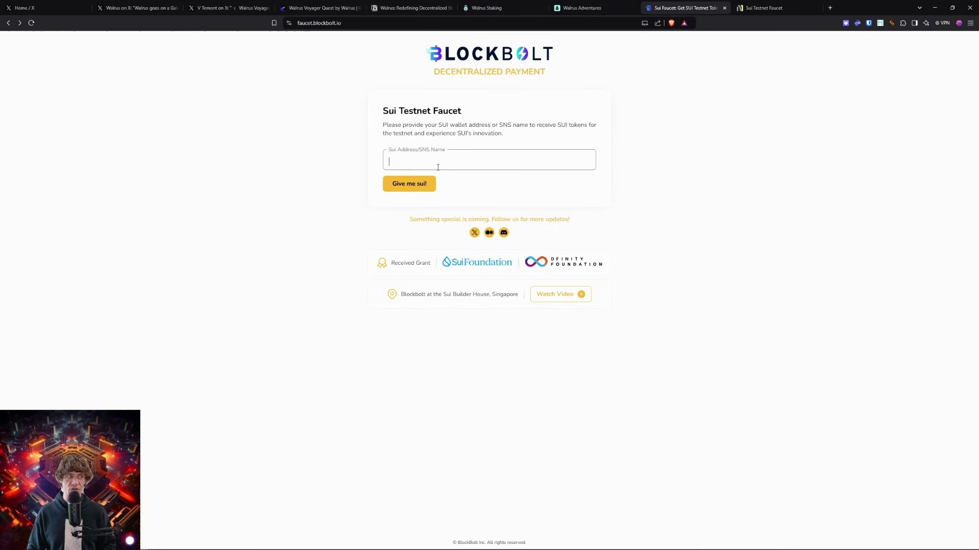
click(744, 8)
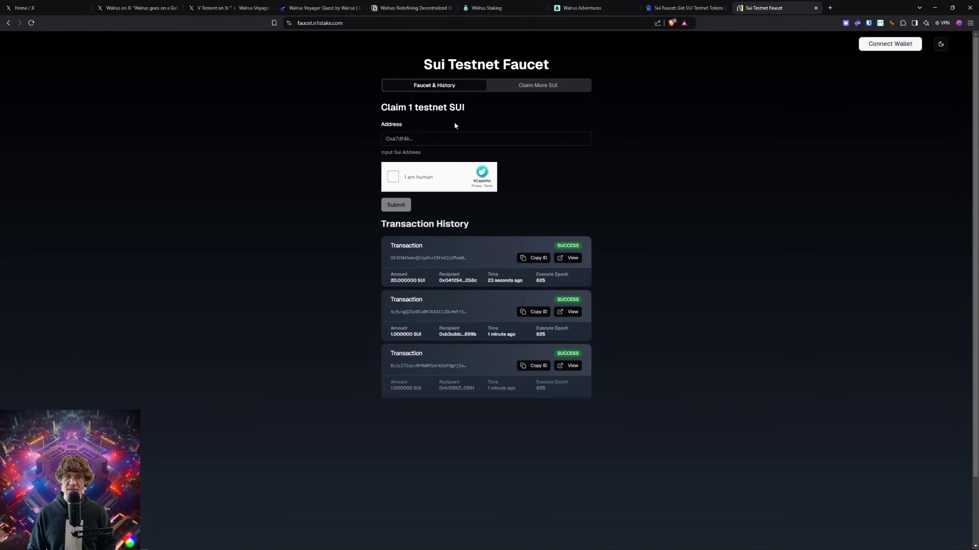
click(439, 137)
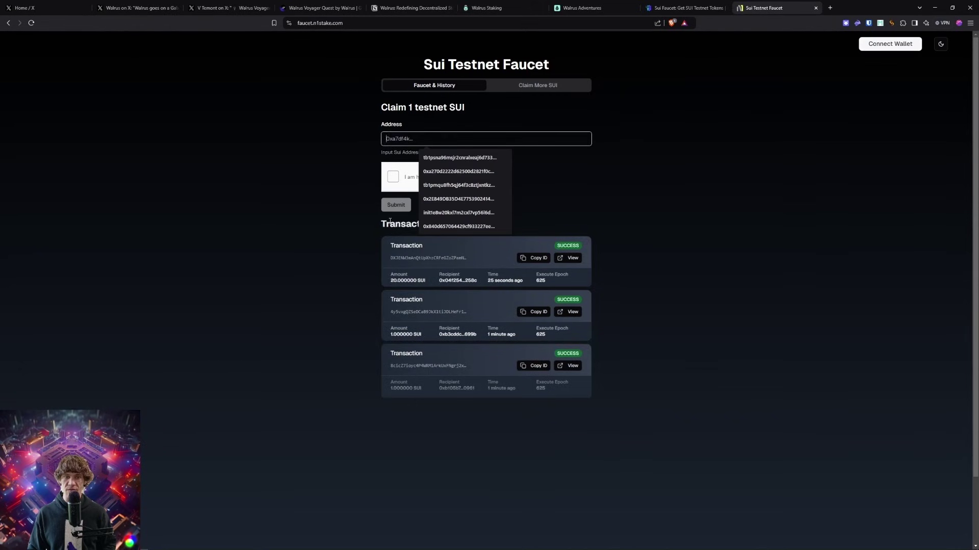
click(816, 7)
Close the last faucet page and set the Nightly wallet to Sui with the Testnet RPC endpoint.
click(725, 8)
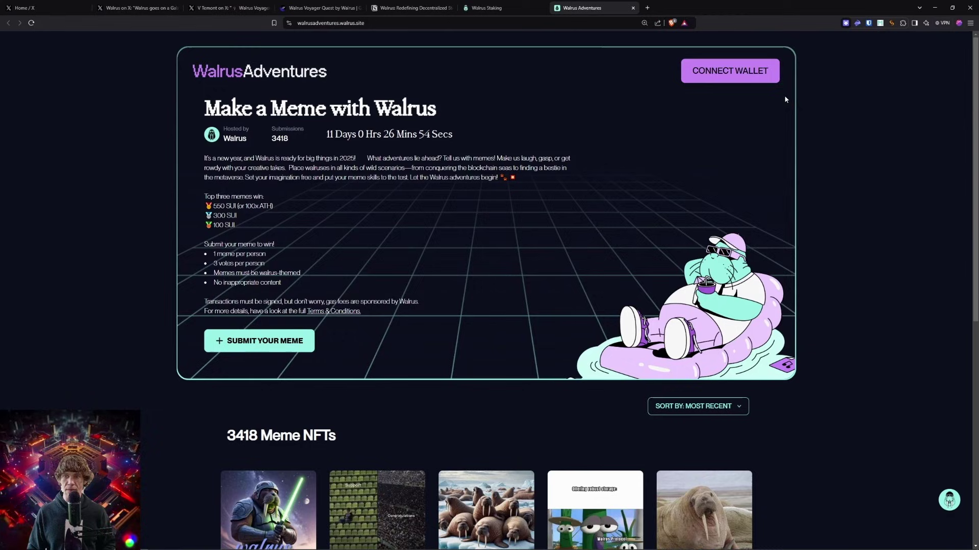
click(845, 23)
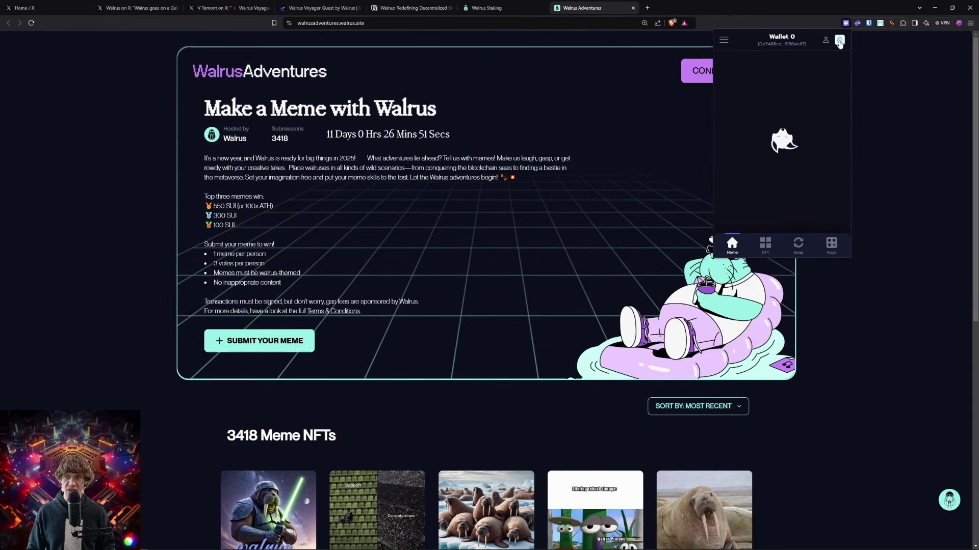
click(839, 41)
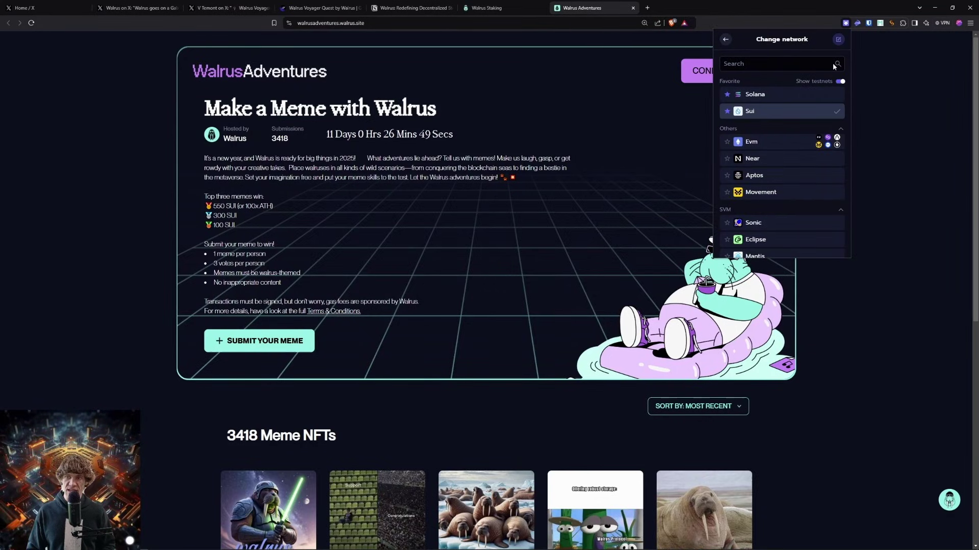
click(839, 82)
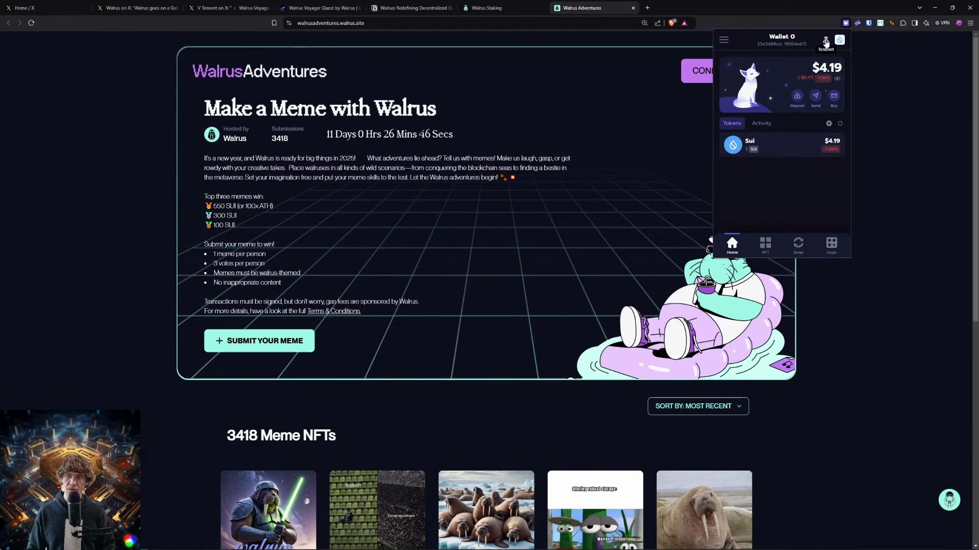
click(826, 42)
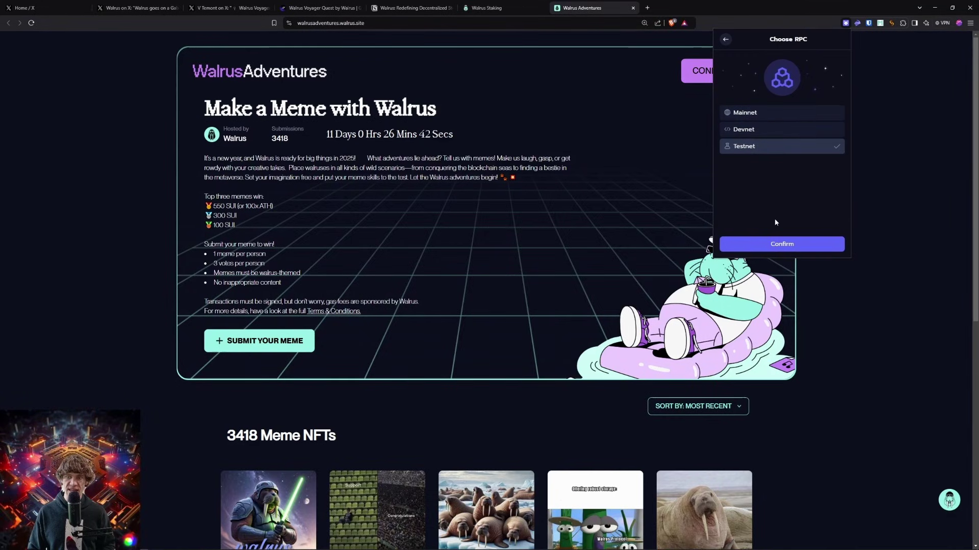
click(775, 244)
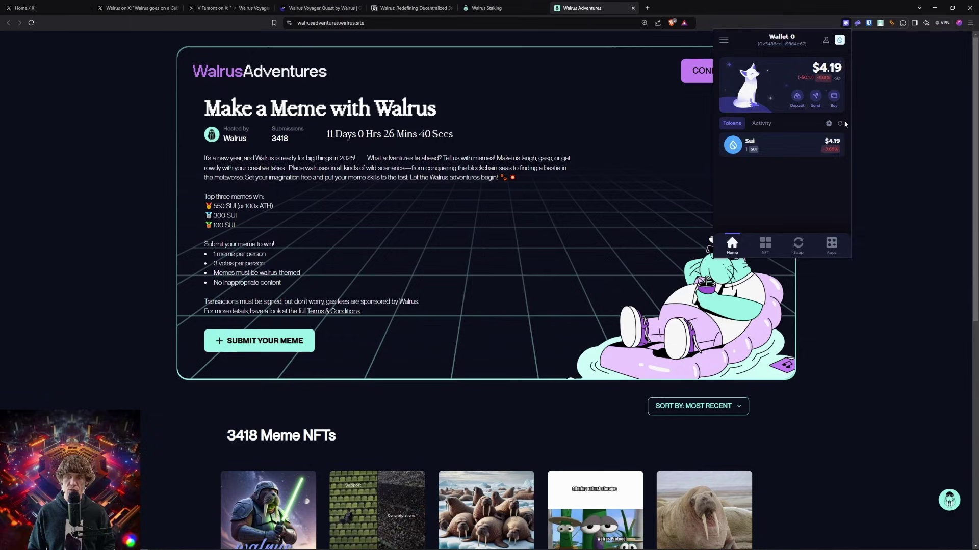
click(256, 178)
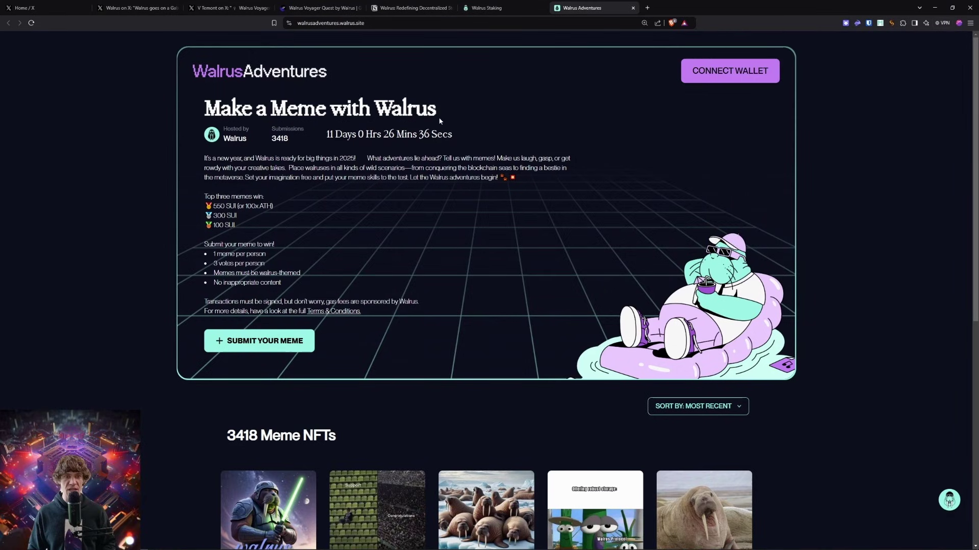
key(ctrl+plus)
key(ctrl+plus)
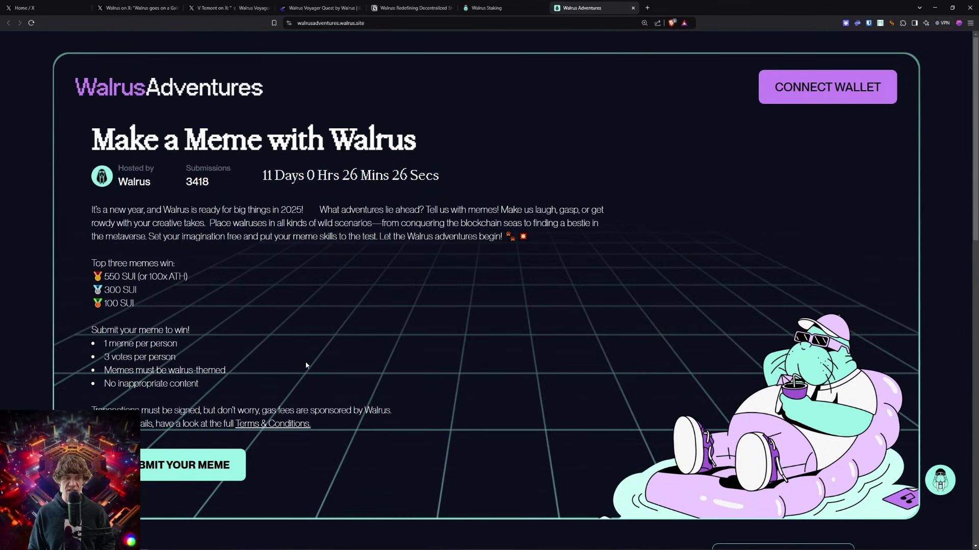
Close the Walrus storage article, enlarge the Walrus Staking dashboard, and view the wallet's 1 SUI, 0 WAL.
click(635, 7)
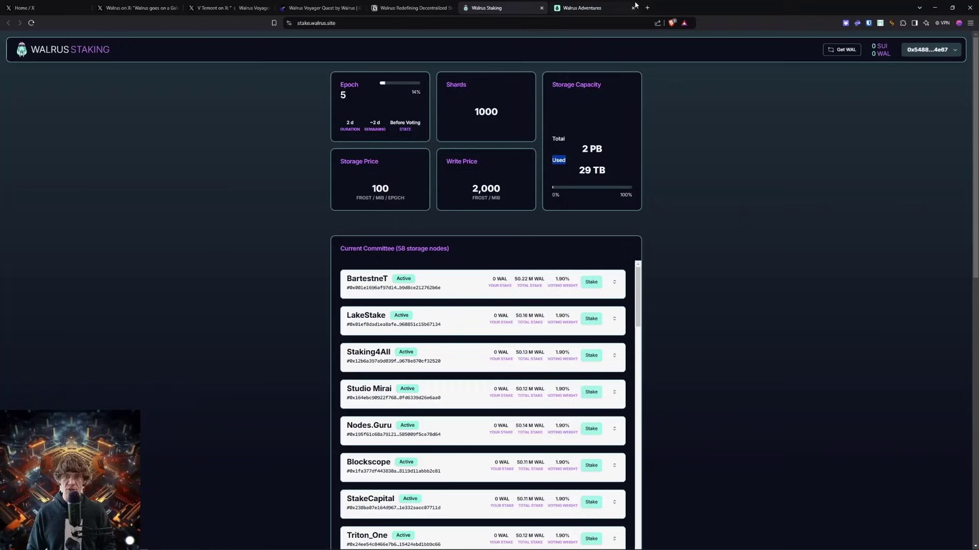
click(322, 8)
click(428, 8)
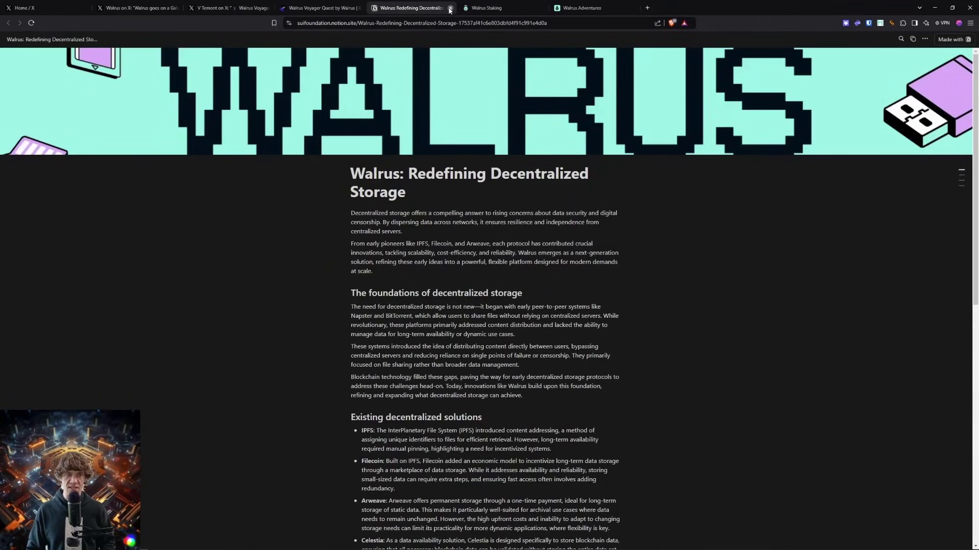
click(449, 8)
click(433, 8)
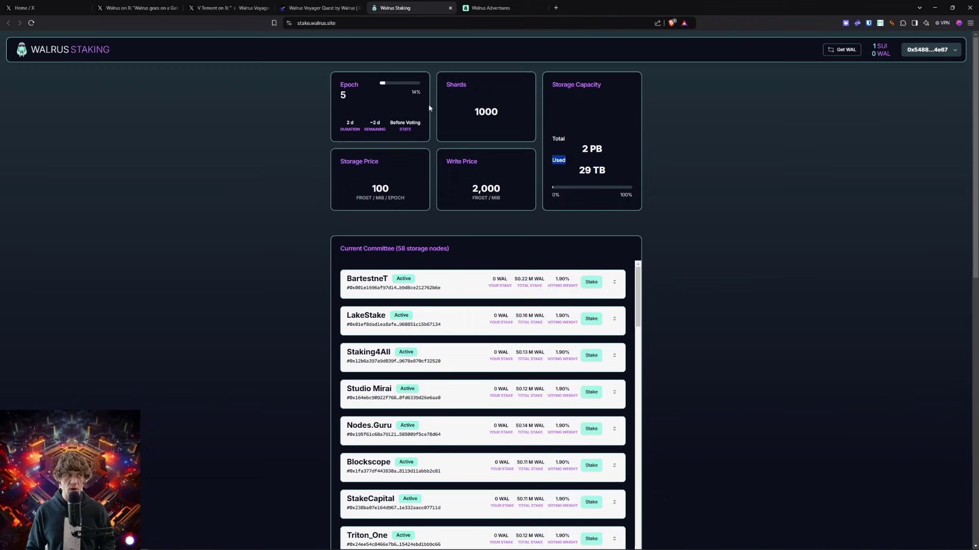
key(ctrl+plus)
key(ctrl+plus)
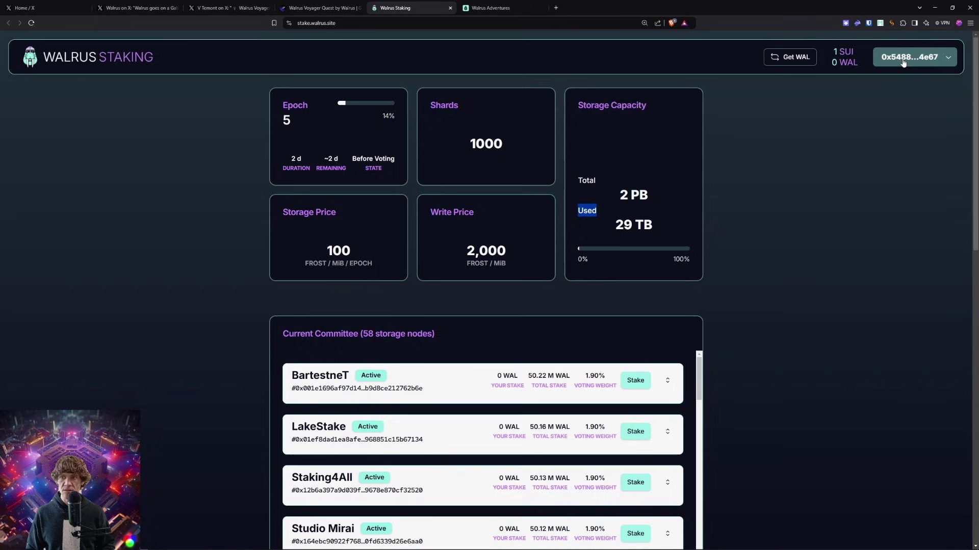
click(811, 58)
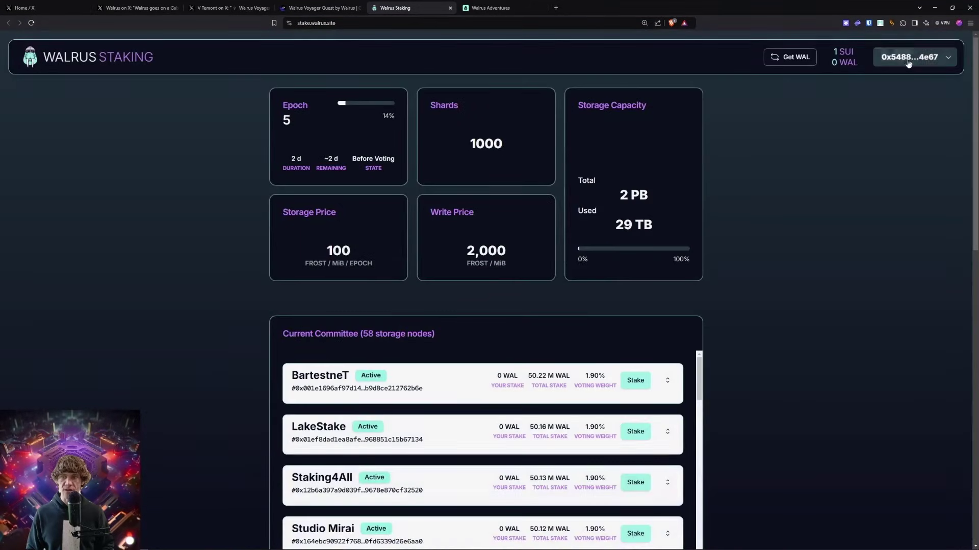
Exchange 0.5 SUI for WAL with Get WAL and approve it in Nightly.
click(908, 59)
click(789, 56)
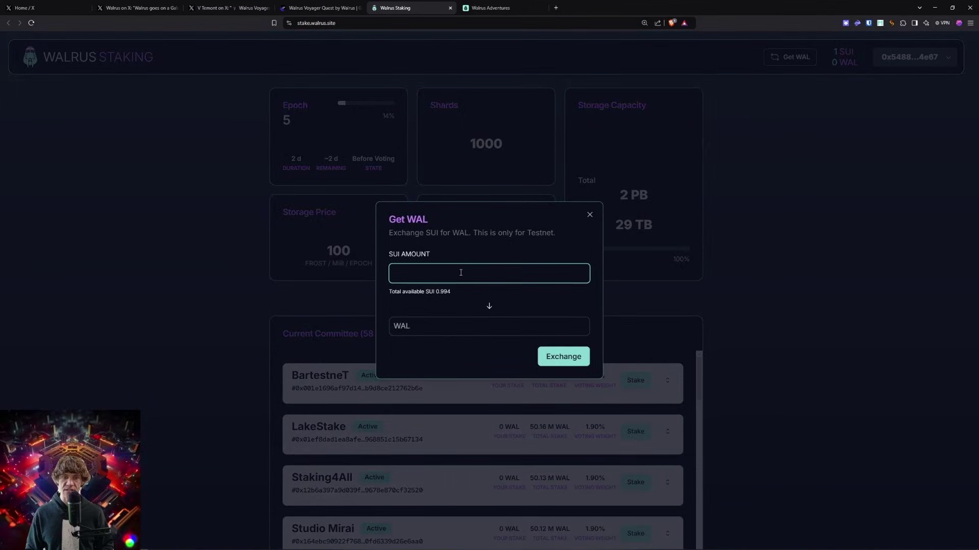
text(0.5)
click(563, 356)
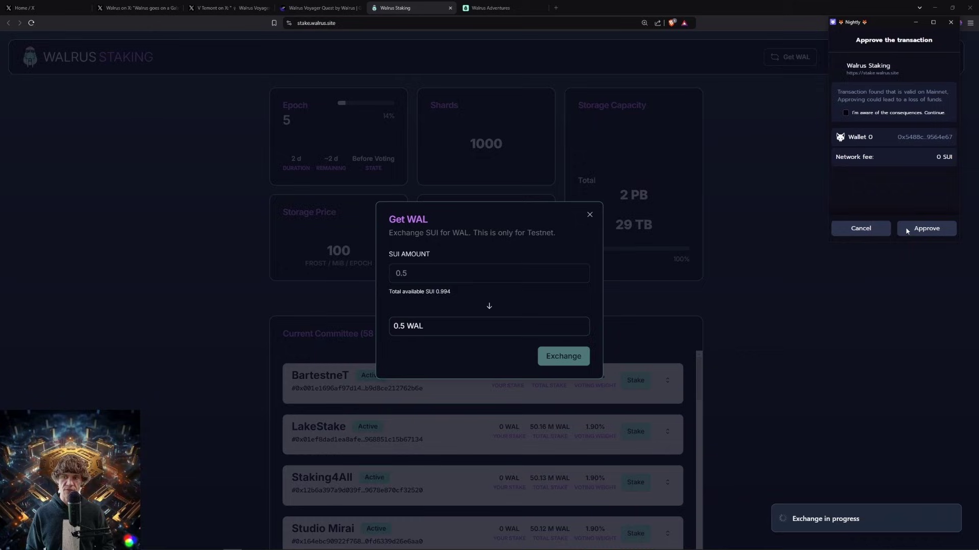
click(932, 230)
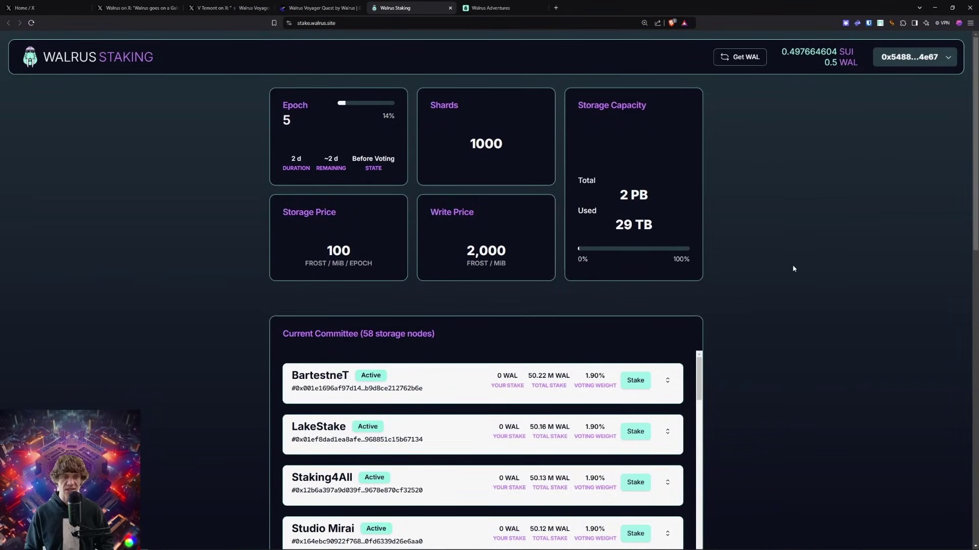
Scroll through the staking committee list of nodes.
scroll(794, 269, down, 3)
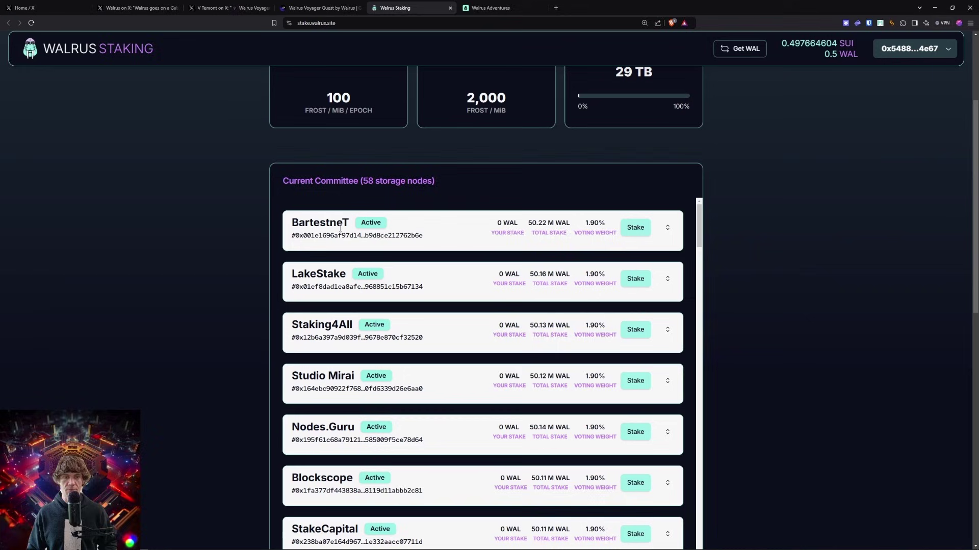
scroll(642, 354, down, 5)
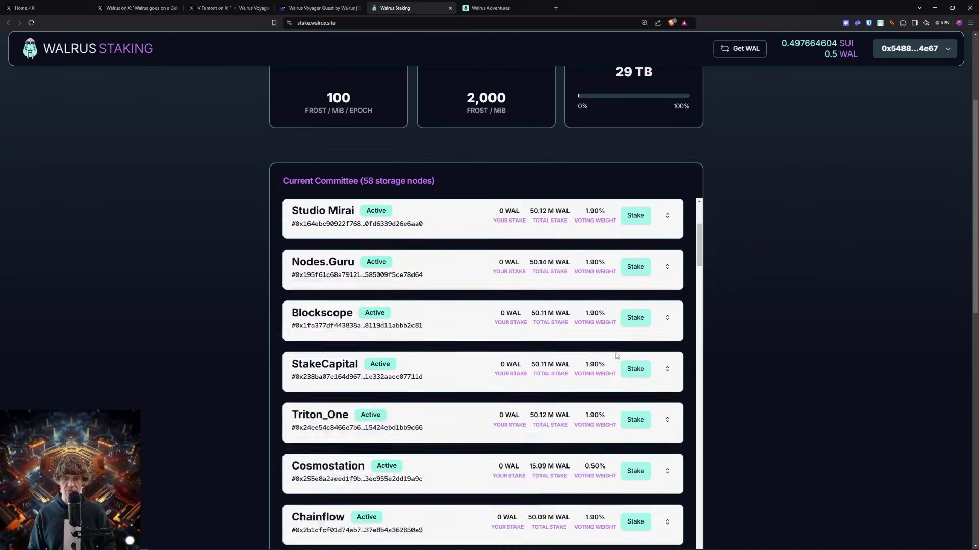
scroll(623, 331, up, 5)
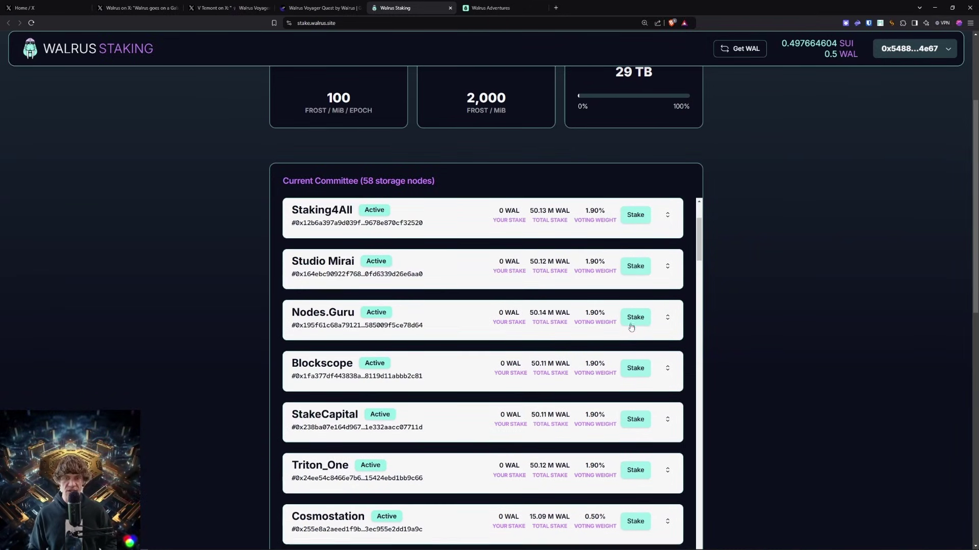
scroll(776, 294, down, 2)
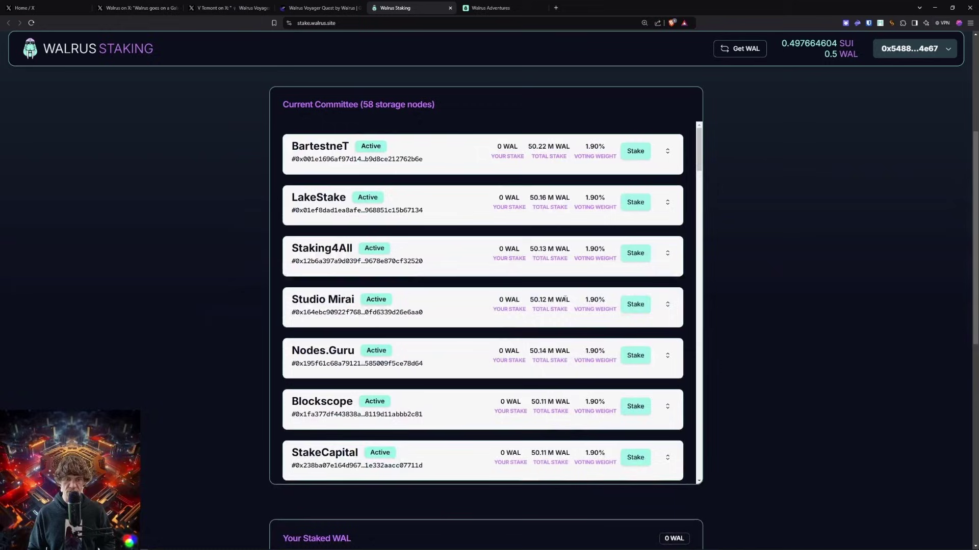
scroll(563, 297, down, 2)
scroll(539, 289, down, 10)
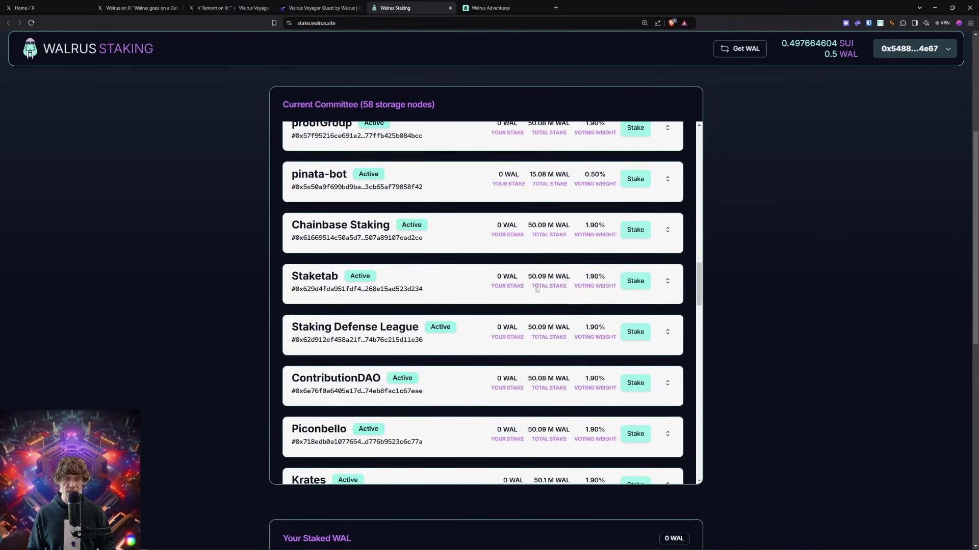
scroll(545, 283, up, 10)
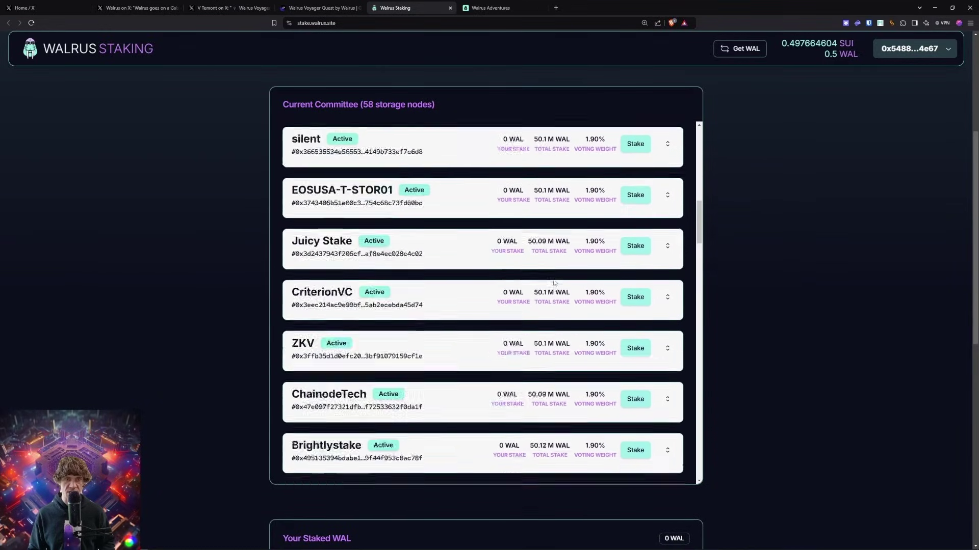
Enter a 0.1 WAL stake for Nodes.Guru, triggering the 1 WAL minimum warning.
click(630, 357)
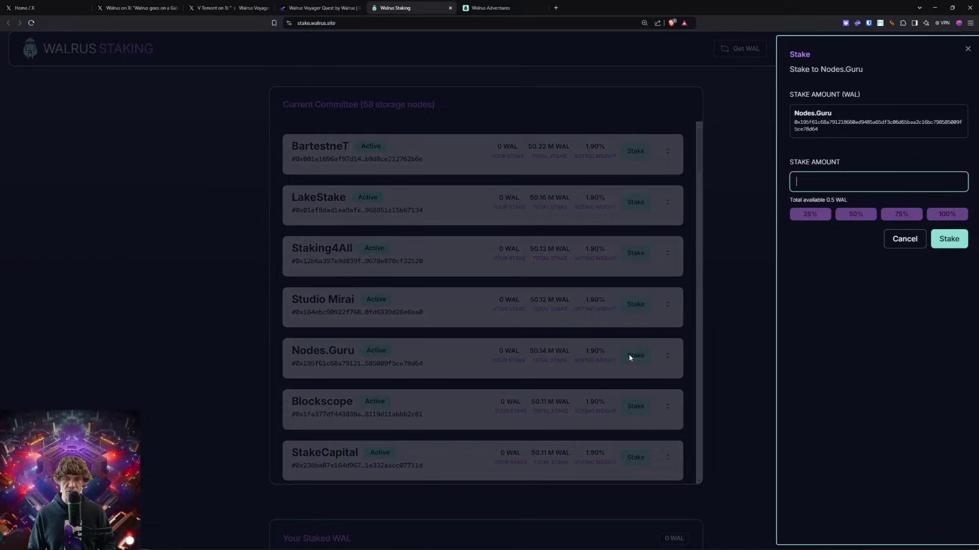
text(0.1)
click(952, 239)
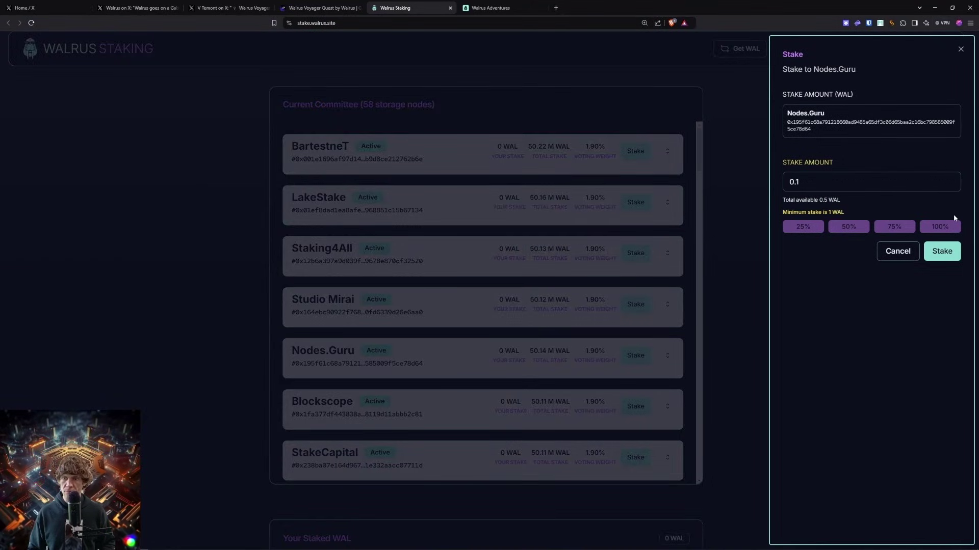
View the Nodes.Guru operator page and wallet balances, then return to the staking form.
middle_click(869, 123)
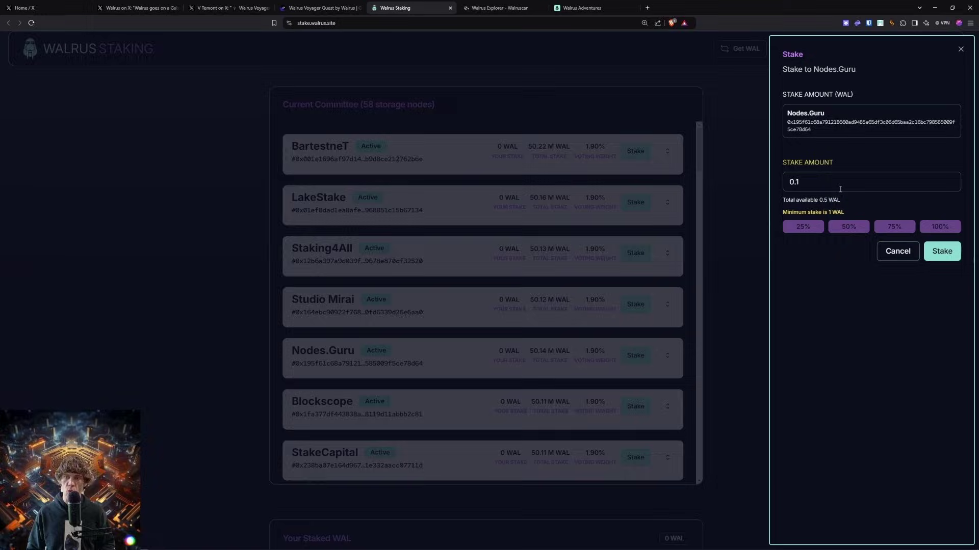
click(505, 7)
click(541, 7)
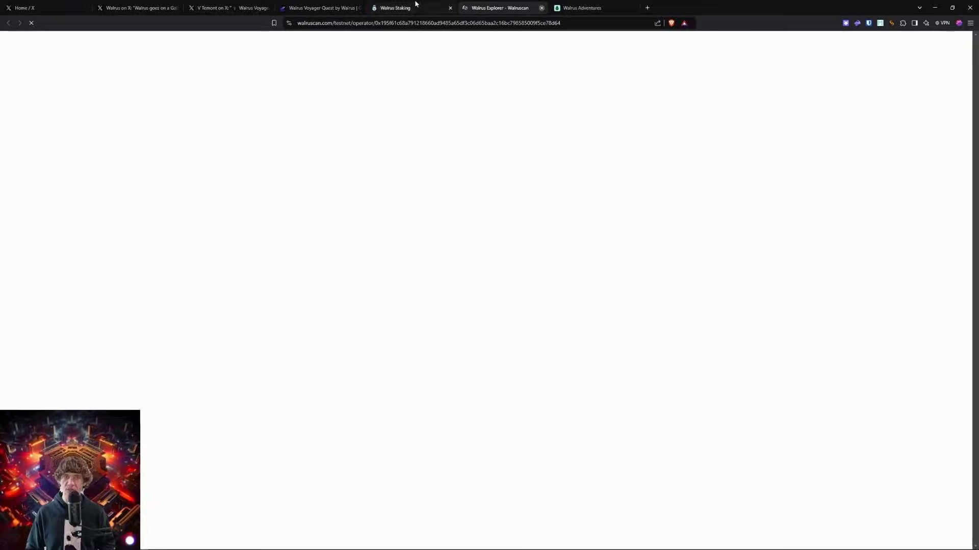
click(490, 7)
click(846, 23)
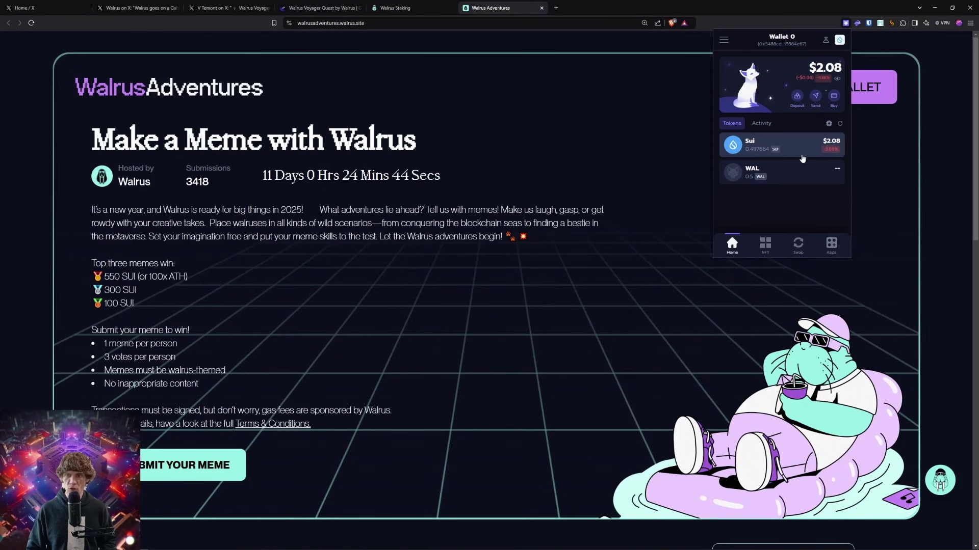
click(619, 138)
click(395, 7)
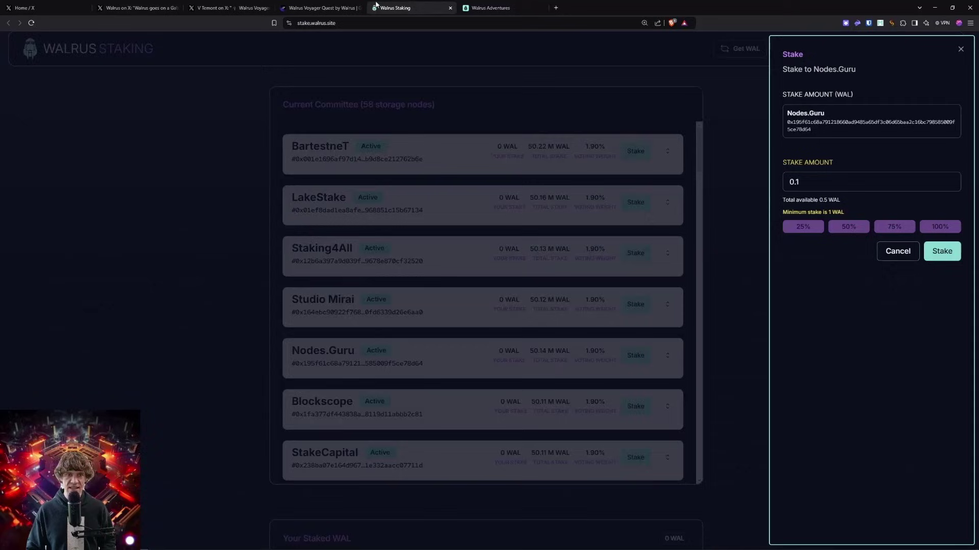
Load gas.zip in a new tab and select Sui Testnet as the destination chain.
click(555, 8)
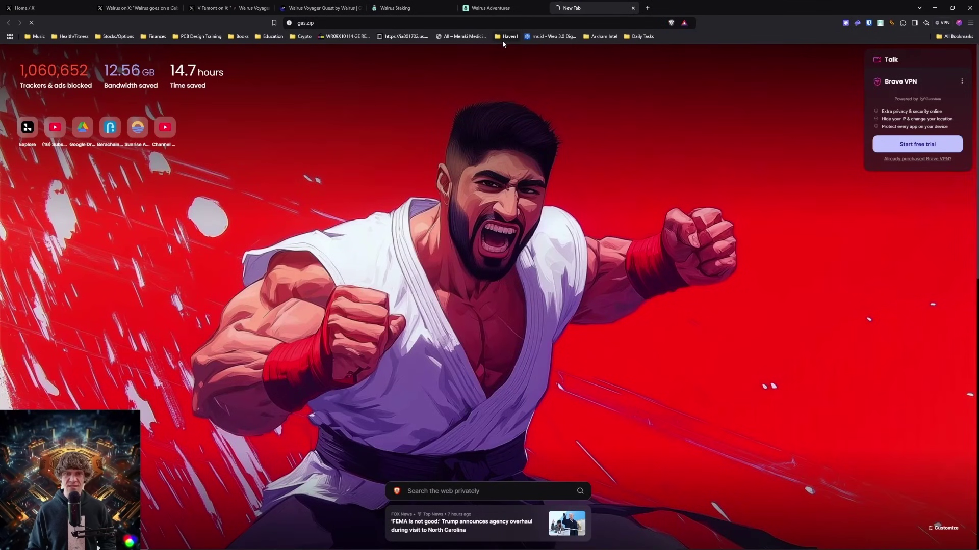
text(gas.zip)
key(Return)
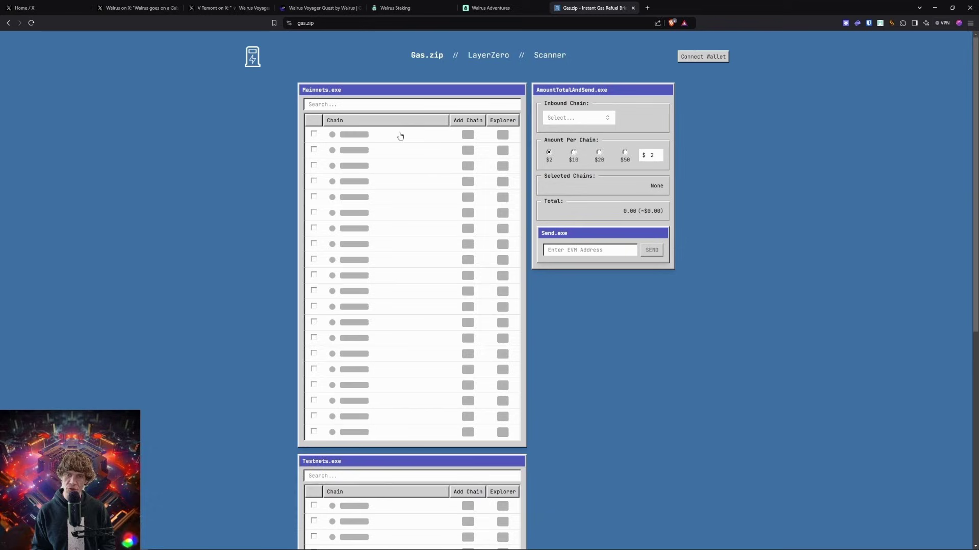
text(su)
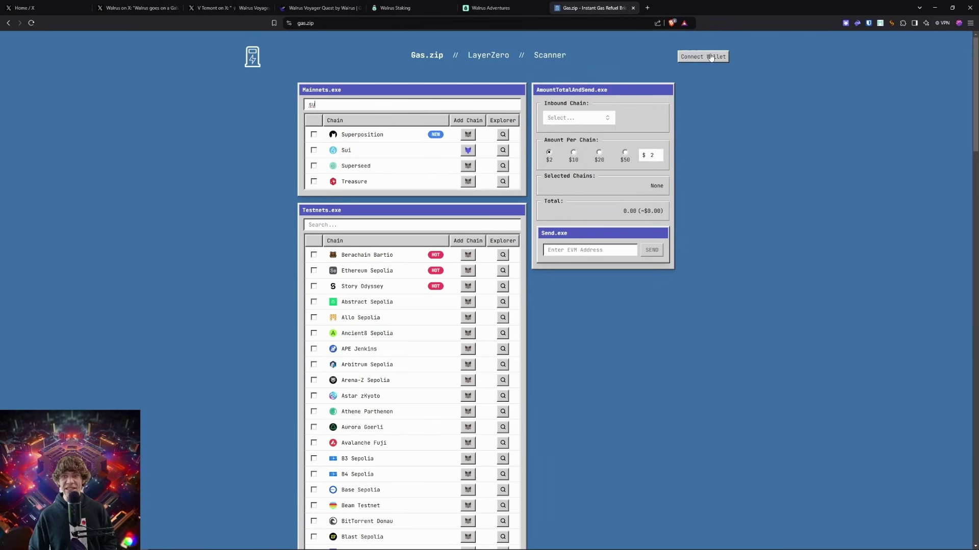
click(355, 223)
text(sui)
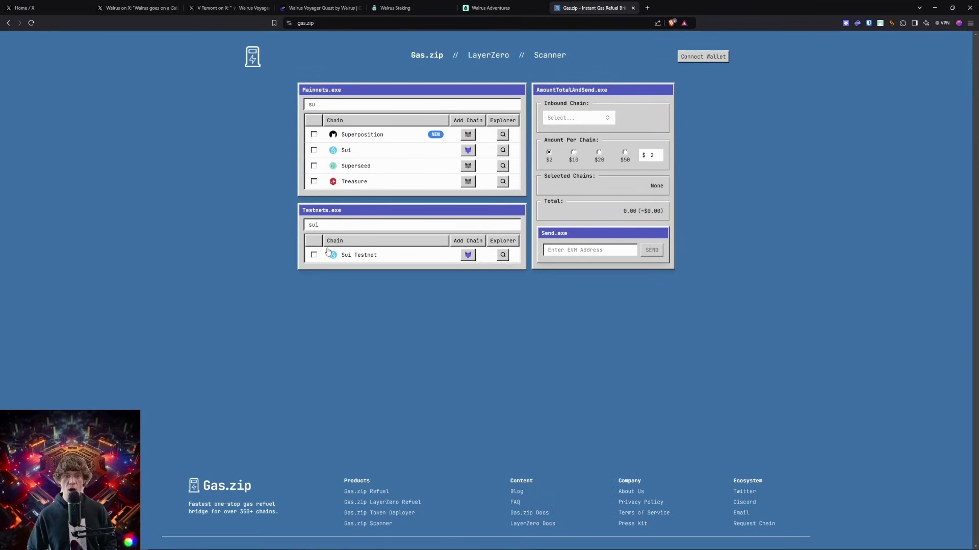
click(314, 255)
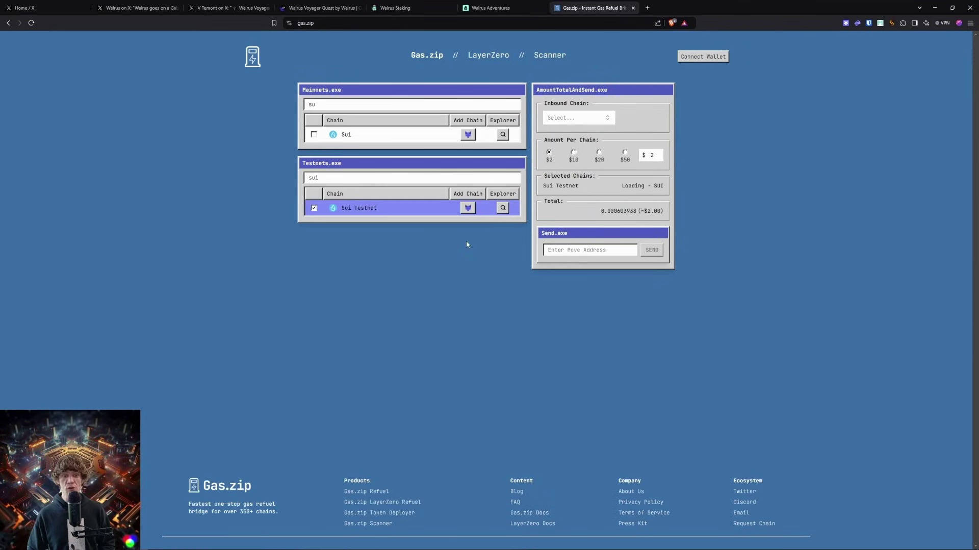
Connect and approve the wallet on Gas.zip, dismiss the sign-in prompt, and bring Discord forward.
click(719, 54)
click(449, 287)
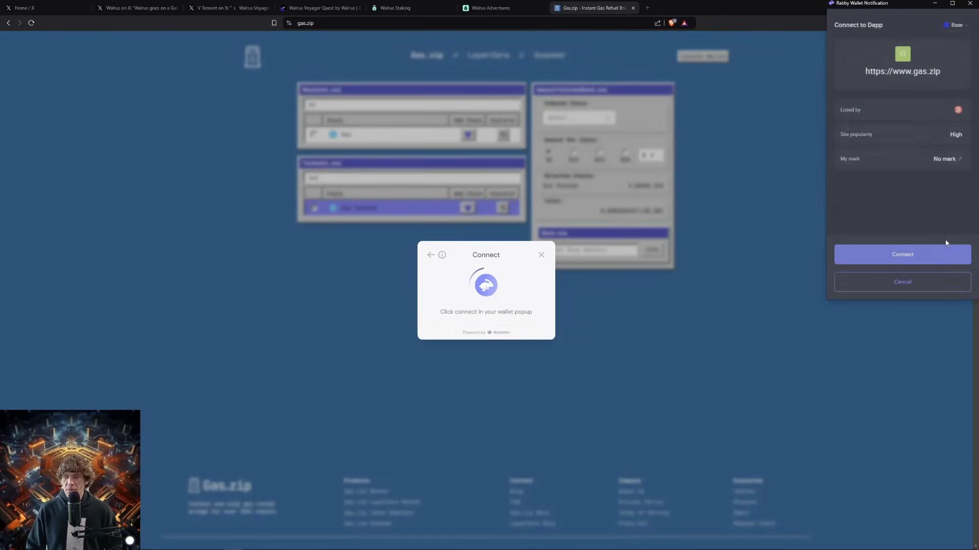
click(929, 255)
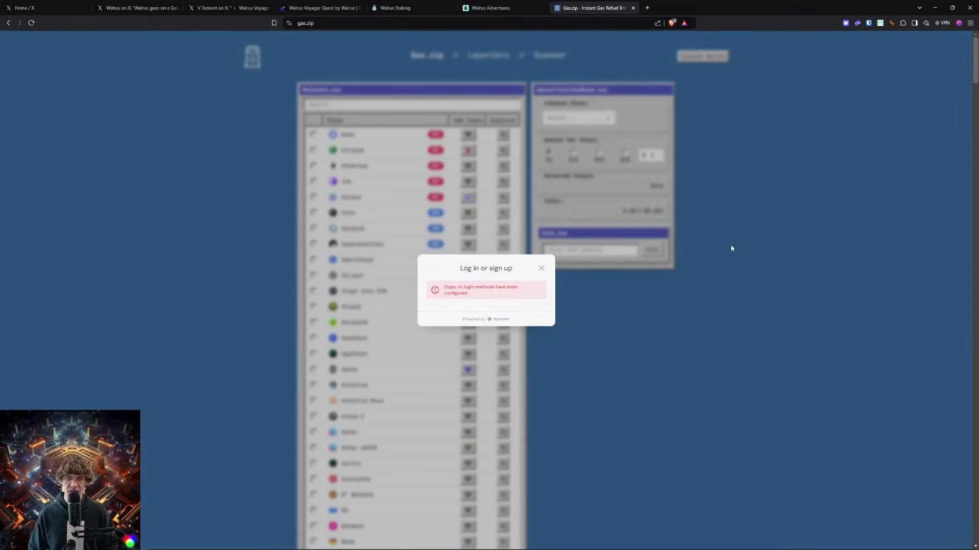
click(542, 269)
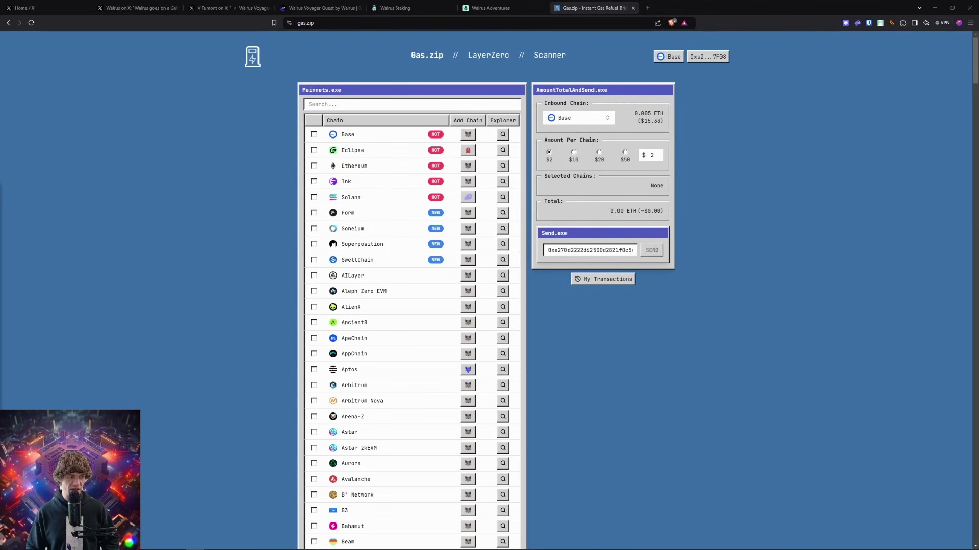
drag(0, 146, 426, 55)
Browse the faucet lists in #faucet-for-testnets, then minimize Discord to reveal the Gas.zip page.
scroll(487, 261, down, 3)
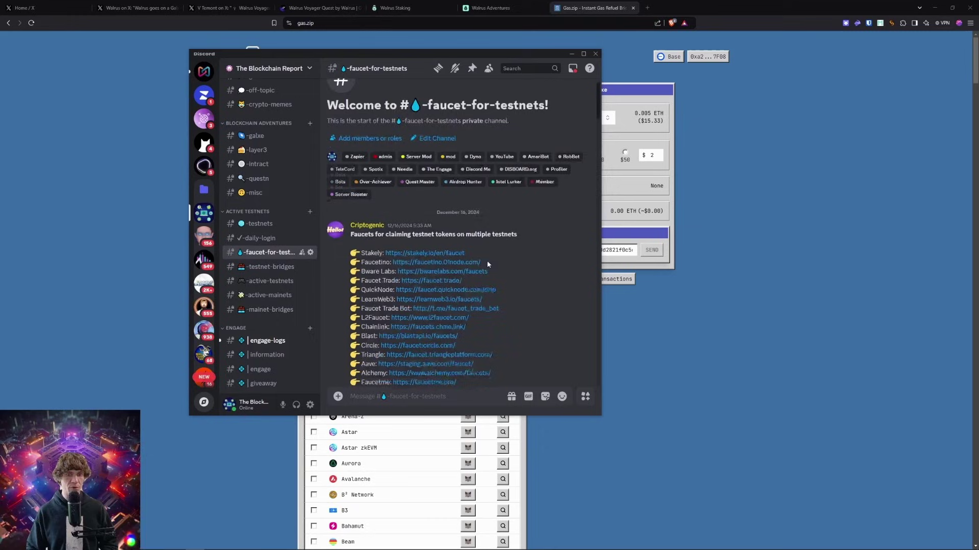
scroll(493, 257, down, 8)
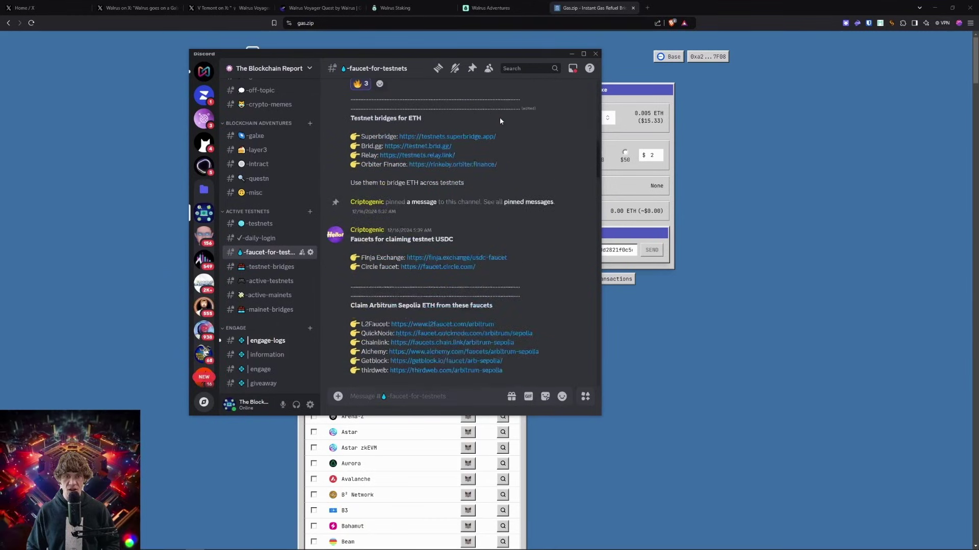
scroll(518, 186, down, 10)
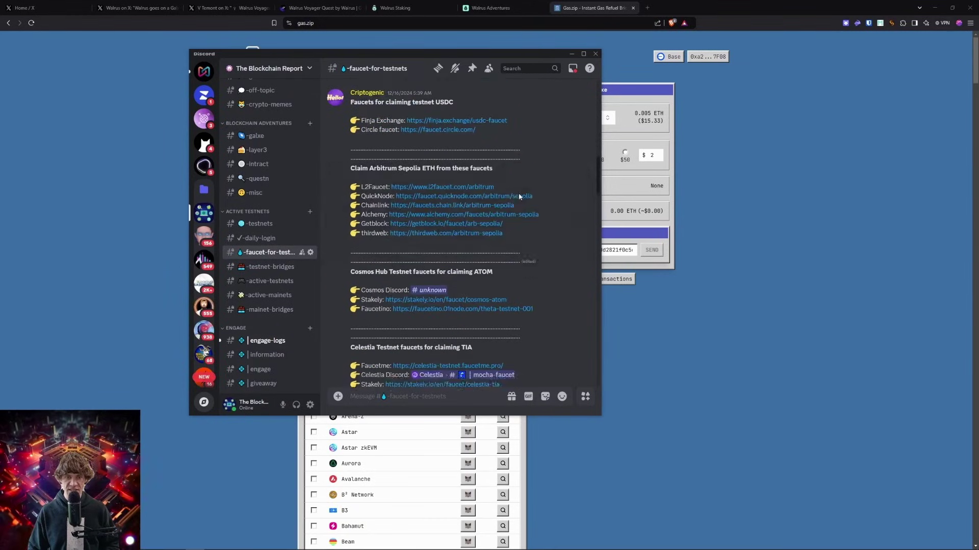
scroll(509, 207, down, 5)
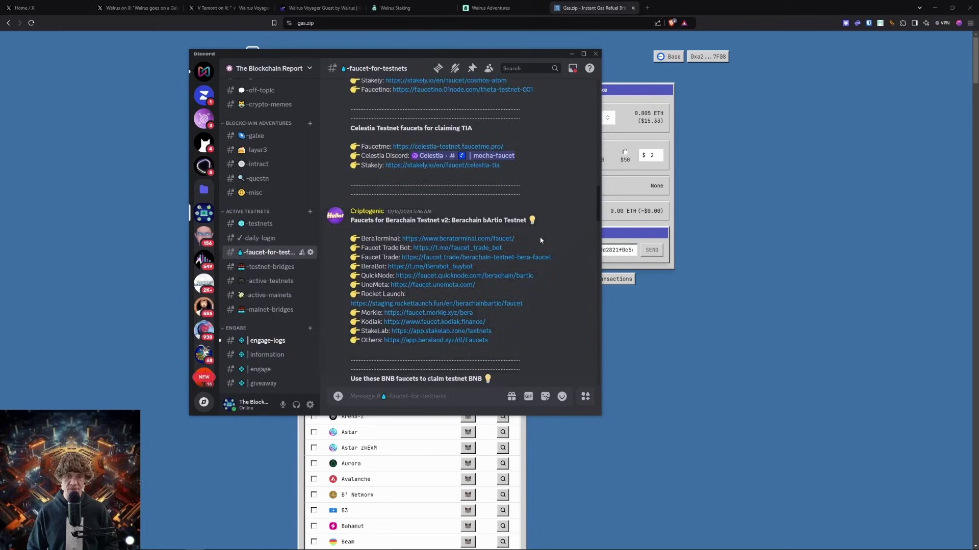
scroll(531, 185, down, 8)
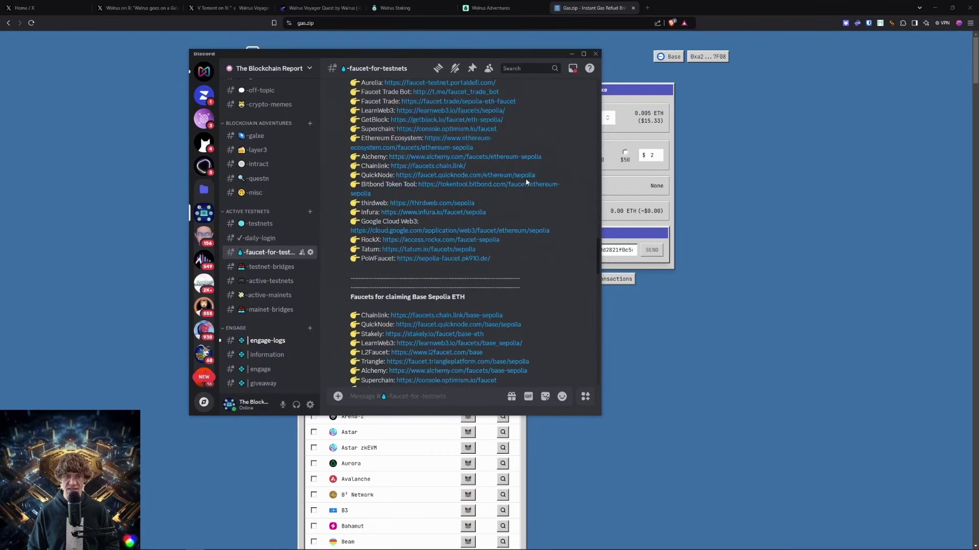
scroll(562, 286, down, 10)
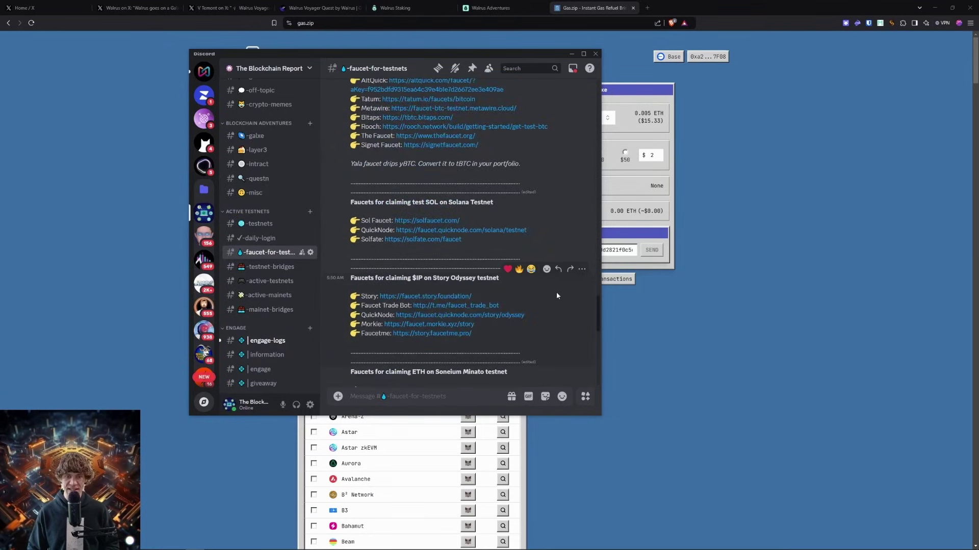
scroll(555, 292, down, 3)
scroll(550, 291, down, 5)
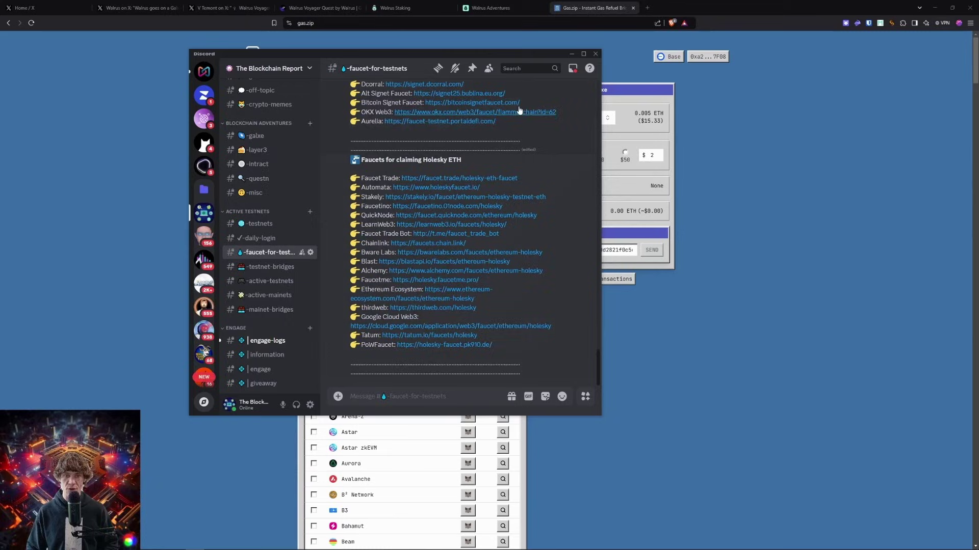
click(571, 54)
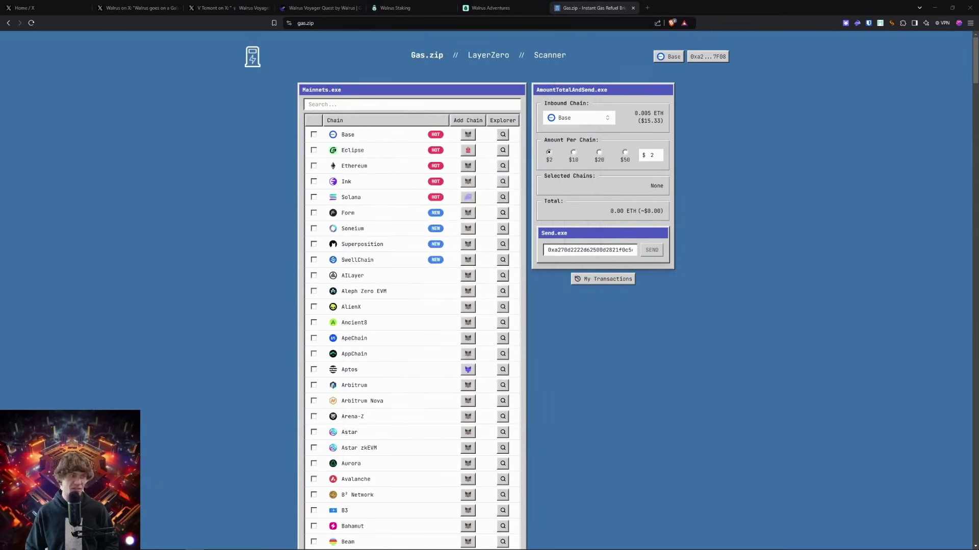
Close the Gas.zip tab and dismiss the Nodes.Guru staking form on Walrus Staking.
click(633, 8)
click(395, 8)
key(Escape)
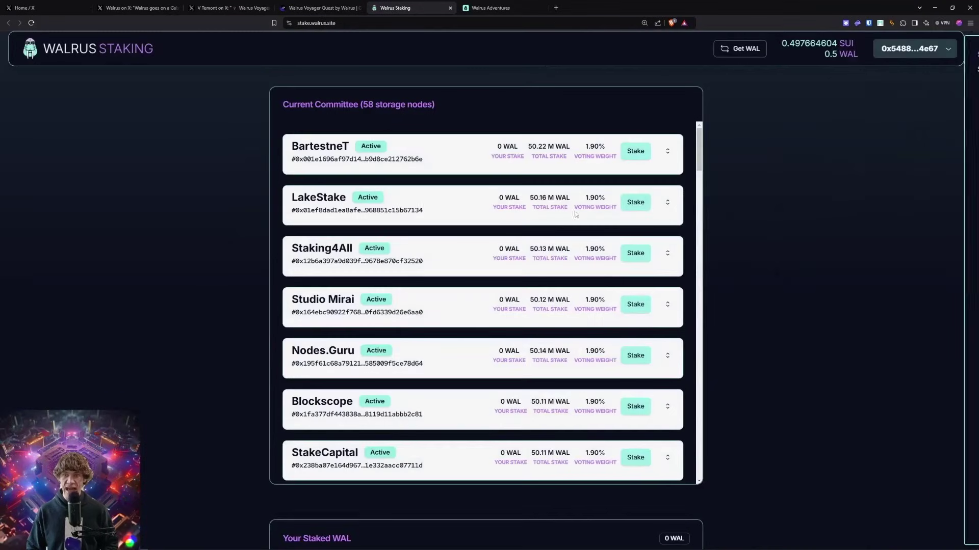
Find Blockscope in the committee list and open its stake form, showing 0.5 WAL available.
scroll(889, 72, down, 5)
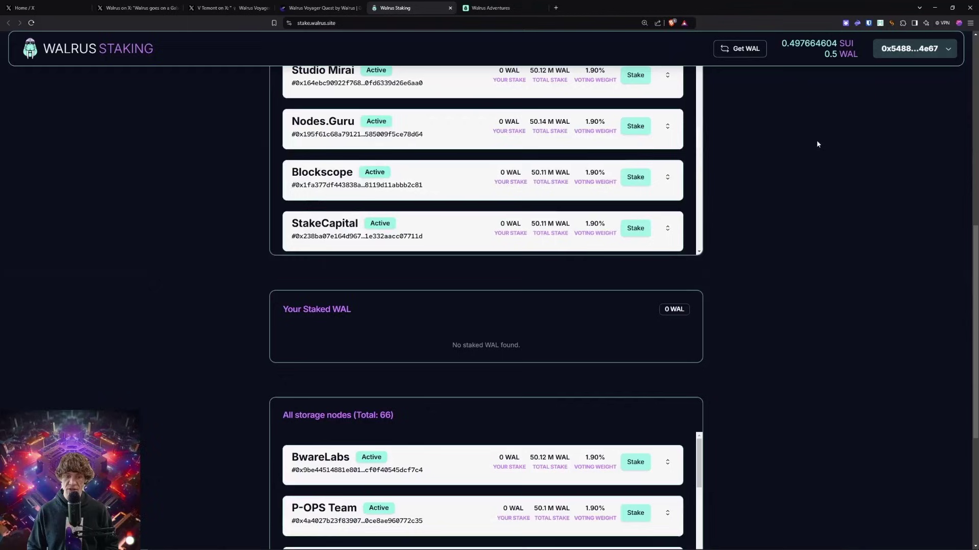
scroll(816, 263, up, 10)
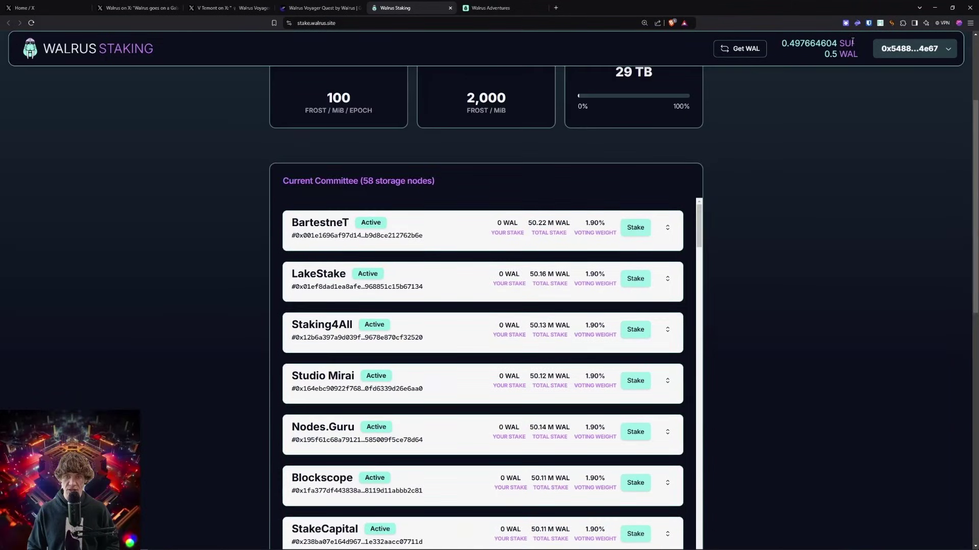
scroll(731, 132, down, 5)
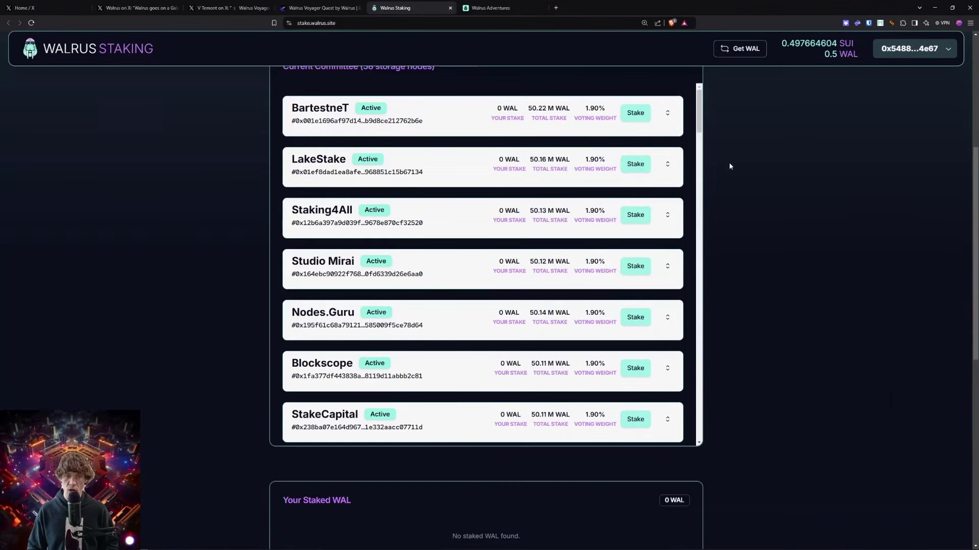
scroll(455, 218, down, 2)
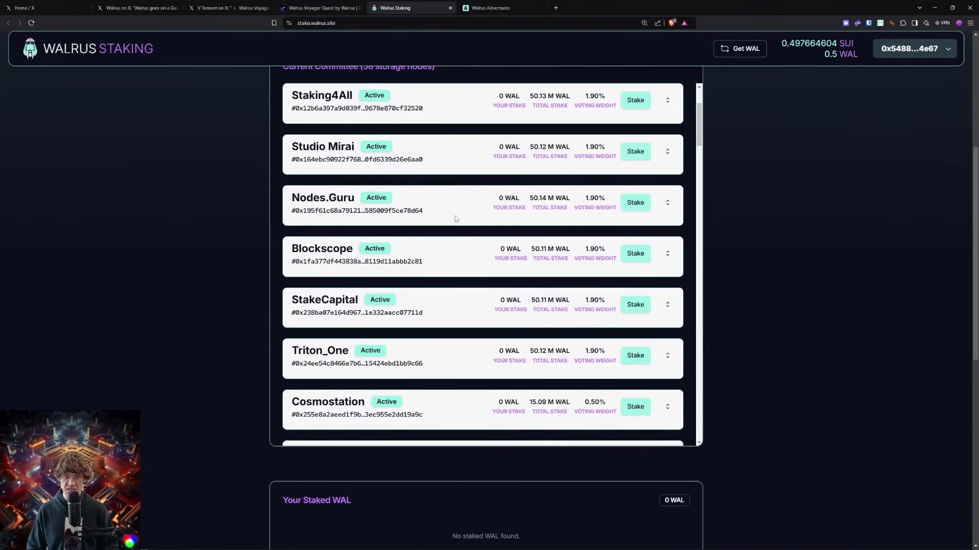
click(637, 254)
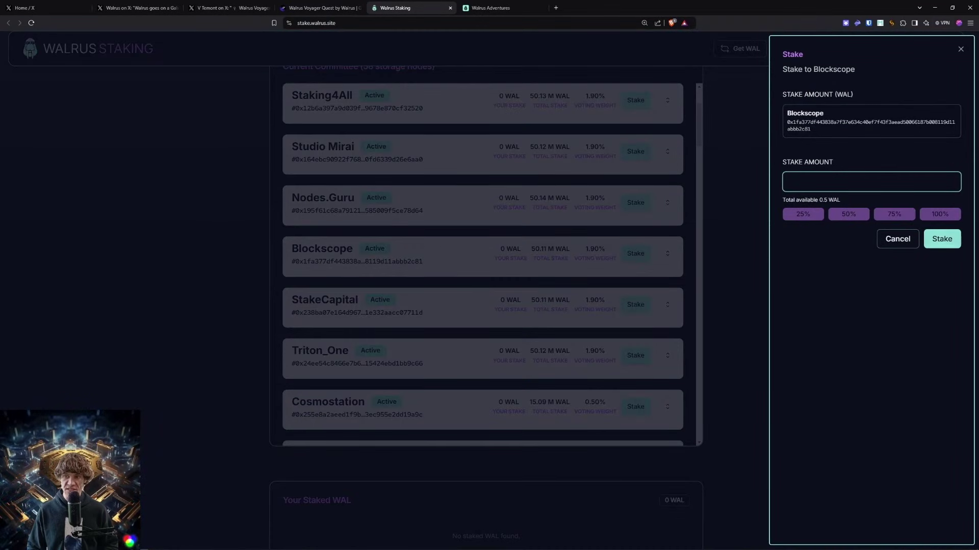
Enter 1 WAL to stake with Blockscope, then try verifying the Galxe testnet staking task, which fails.
text(1)
click(716, 150)
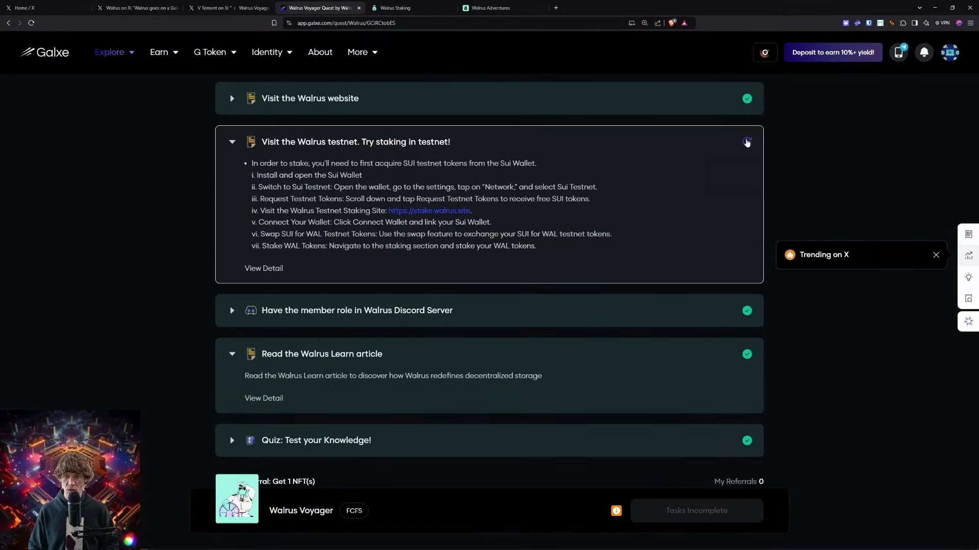
click(746, 143)
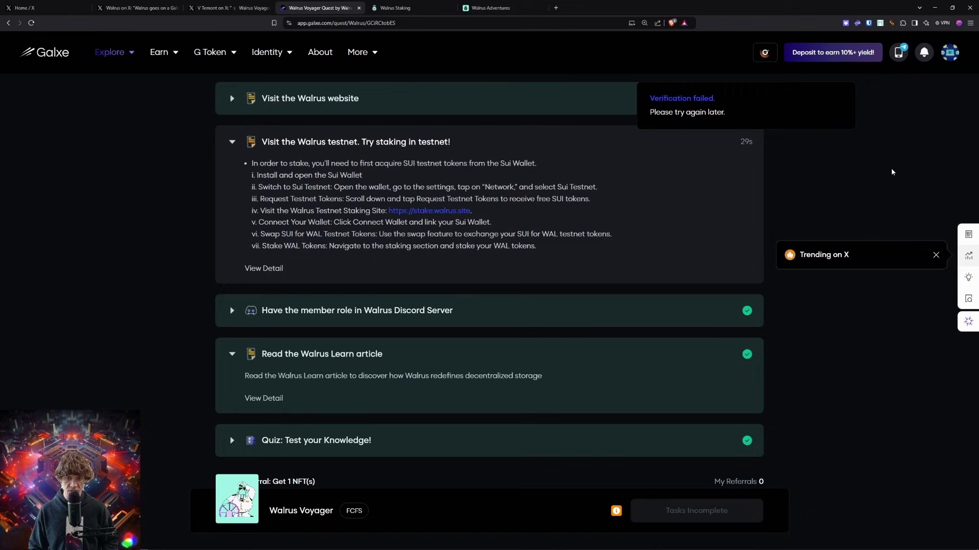
Return to the Walrus Staking node list and open the connected wallet's account options.
key(ctrl+Tab)
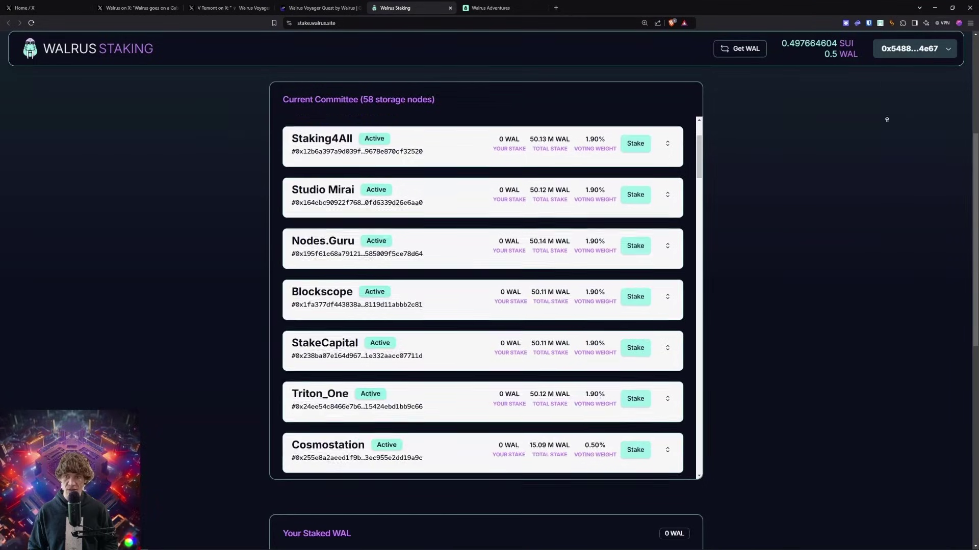
scroll(803, 212, down, 8)
scroll(779, 270, up, 10)
scroll(777, 257, down, 9)
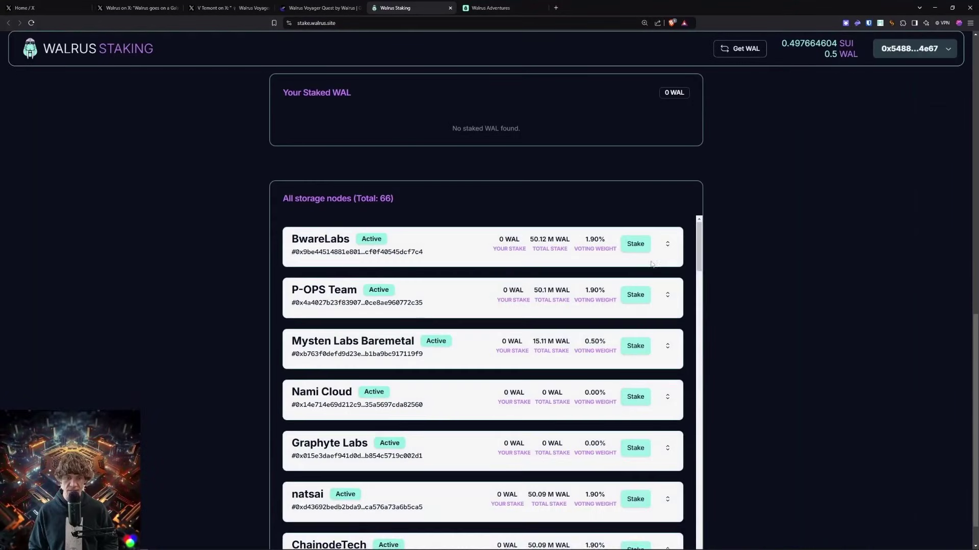
scroll(816, 235, down, 5)
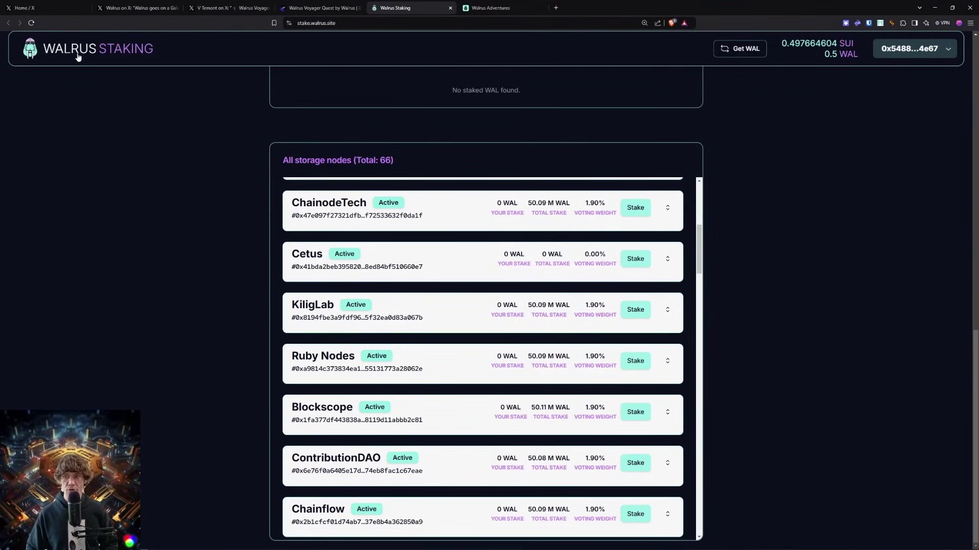
click(912, 48)
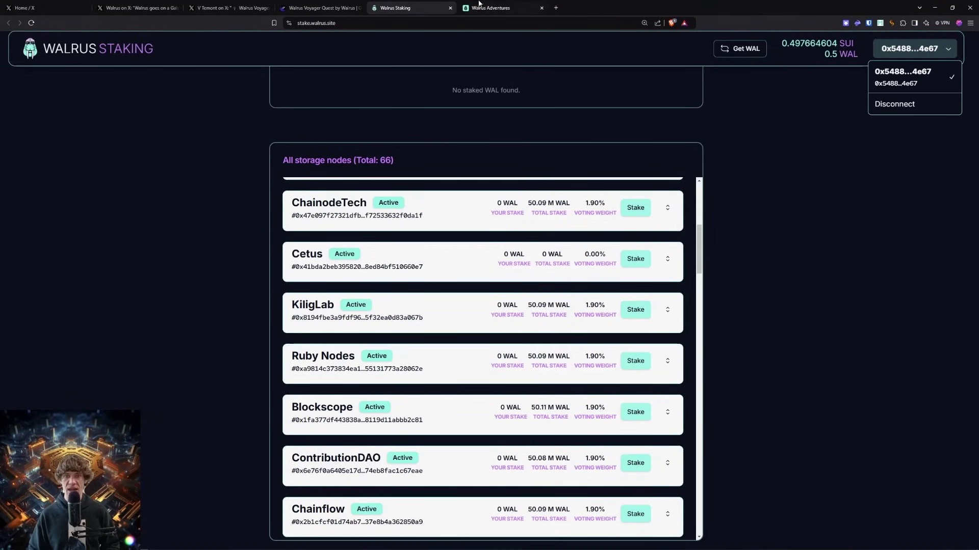
Go back to the Walrus Voyager Quest page and scroll up to its header and unfinished task list.
click(318, 7)
scroll(680, 359, down, 1)
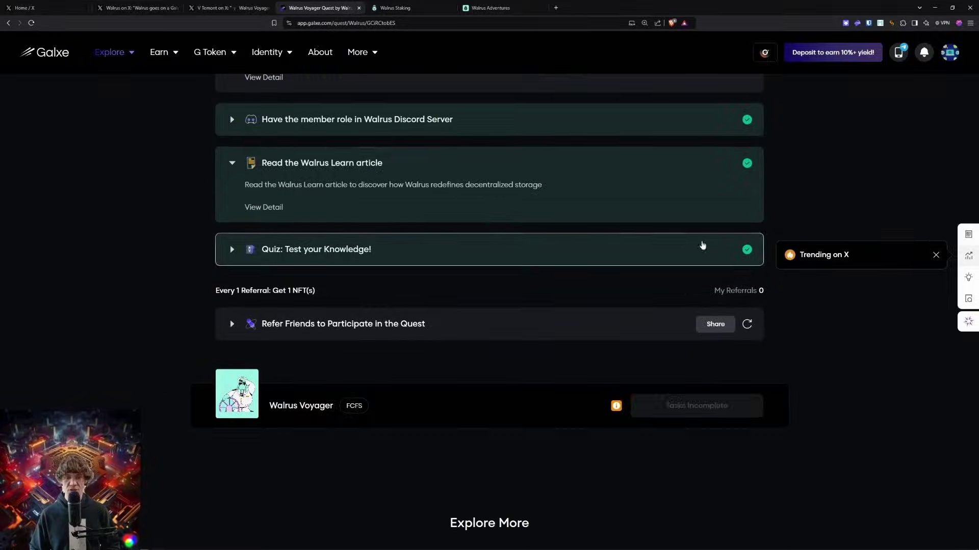
scroll(701, 245, up, 6)
right_click(657, 511)
click(879, 179)
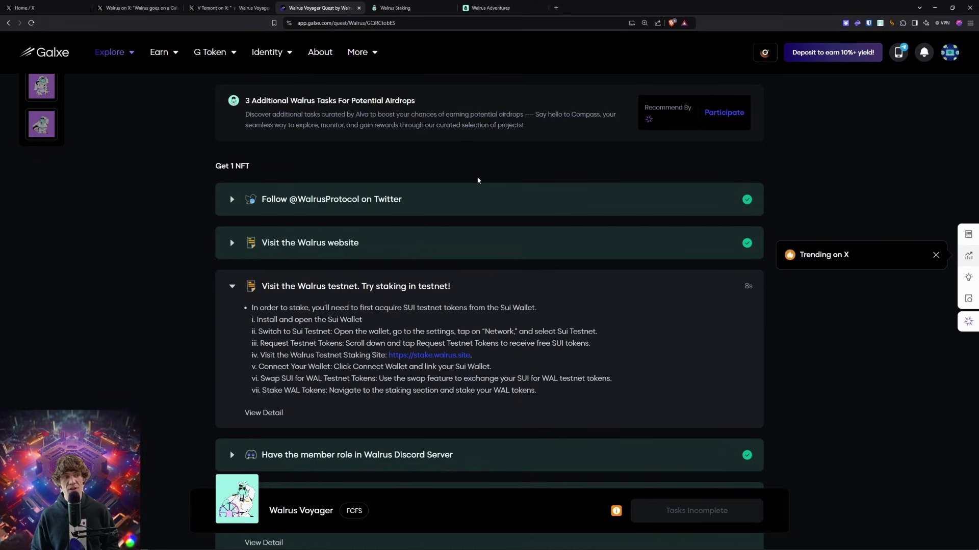
scroll(185, 342, up, 3)
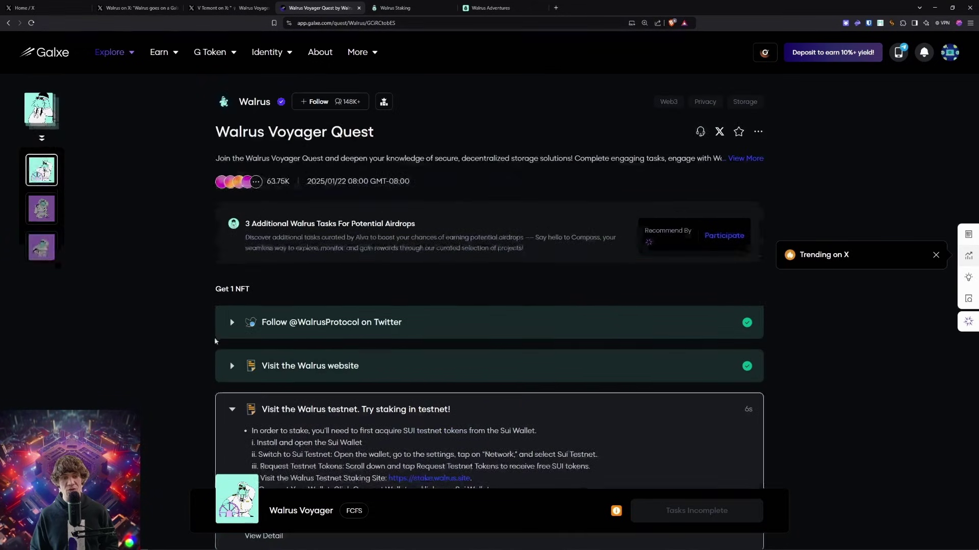